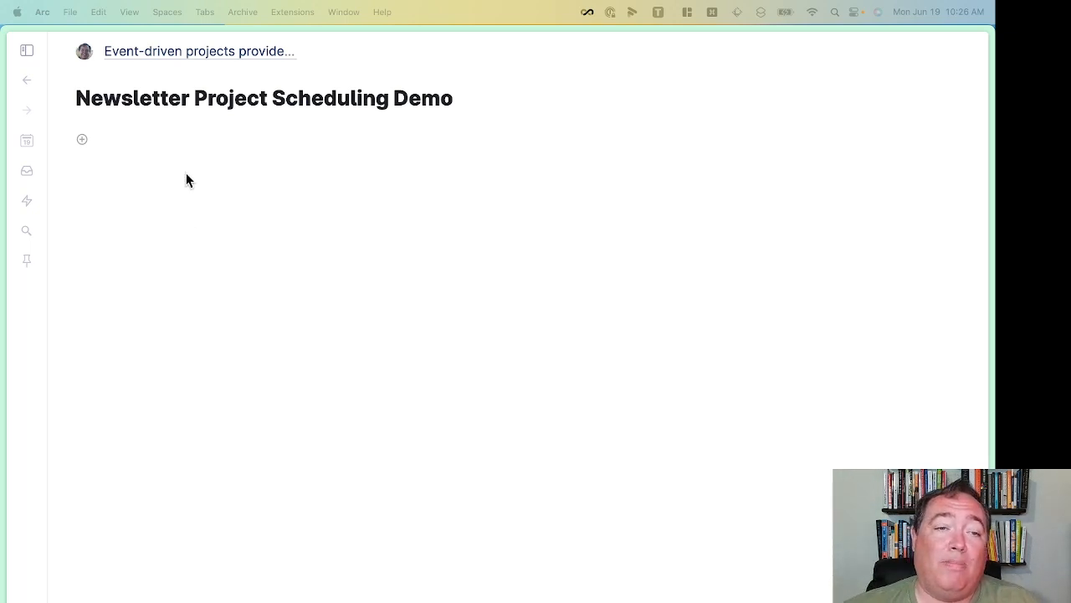
# Add a new node with the Weekend Upgrade supertag to the Newsletter Project Scheduling Demo page.
pyautogui.click(189, 139)
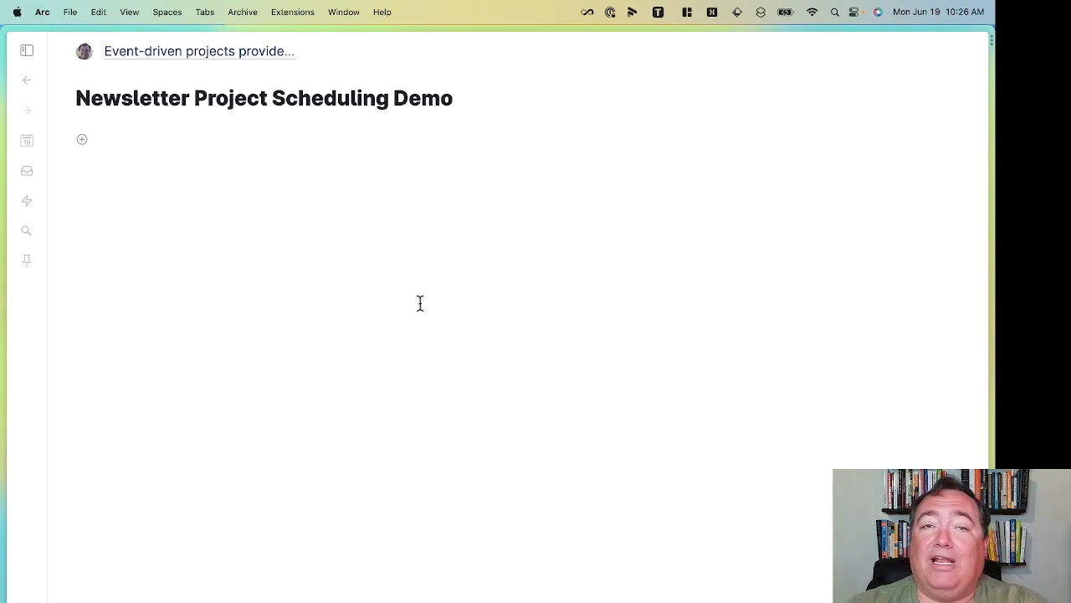
pyautogui.write('#wee')
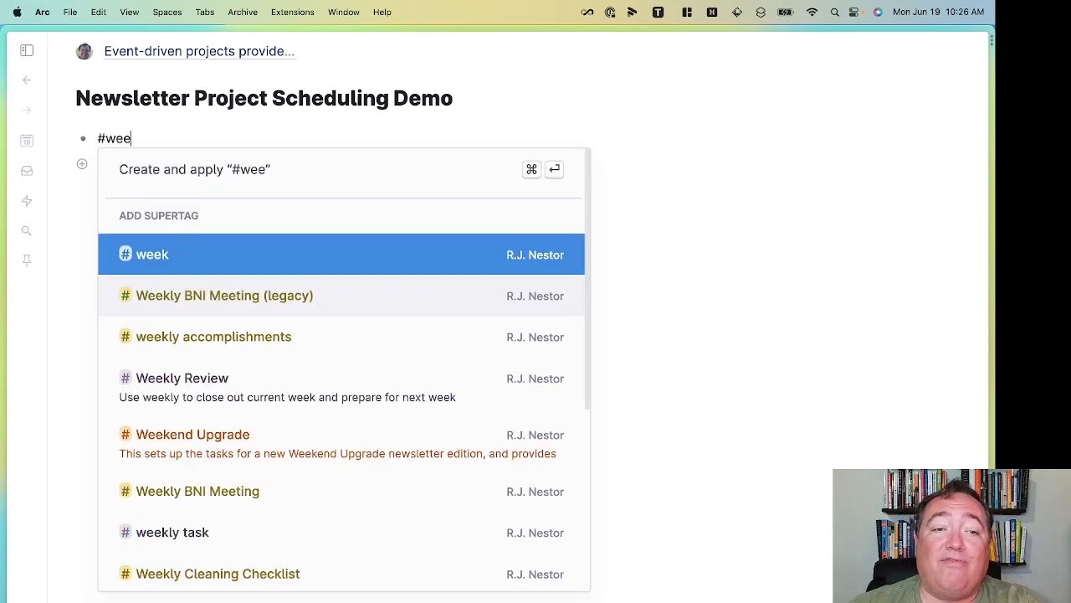
pyautogui.press('Down')
pyautogui.press('Down')
pyautogui.press('Down')
pyautogui.press('Down')
pyautogui.press('Return')
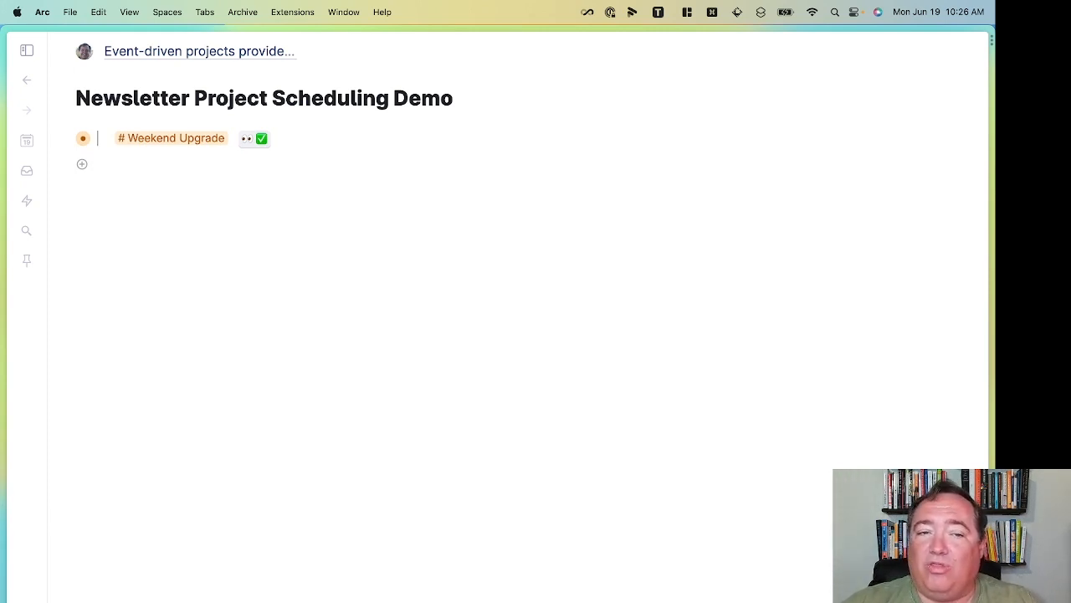
# Name the new project node Weekend Upgrade 39.
pyautogui.write('Wee')
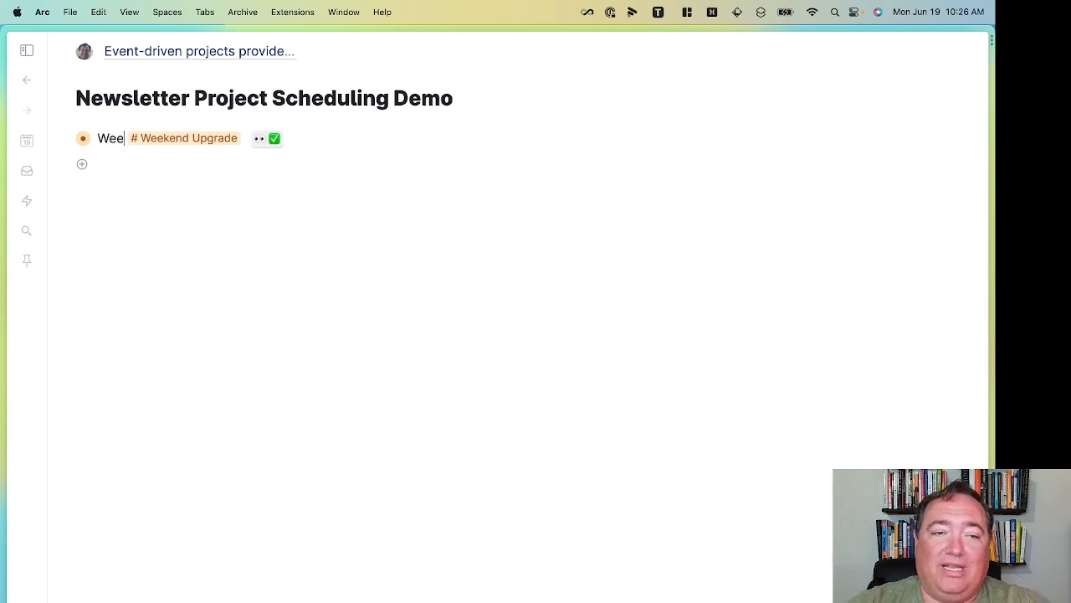
pyautogui.write('kend Upgrade 38')
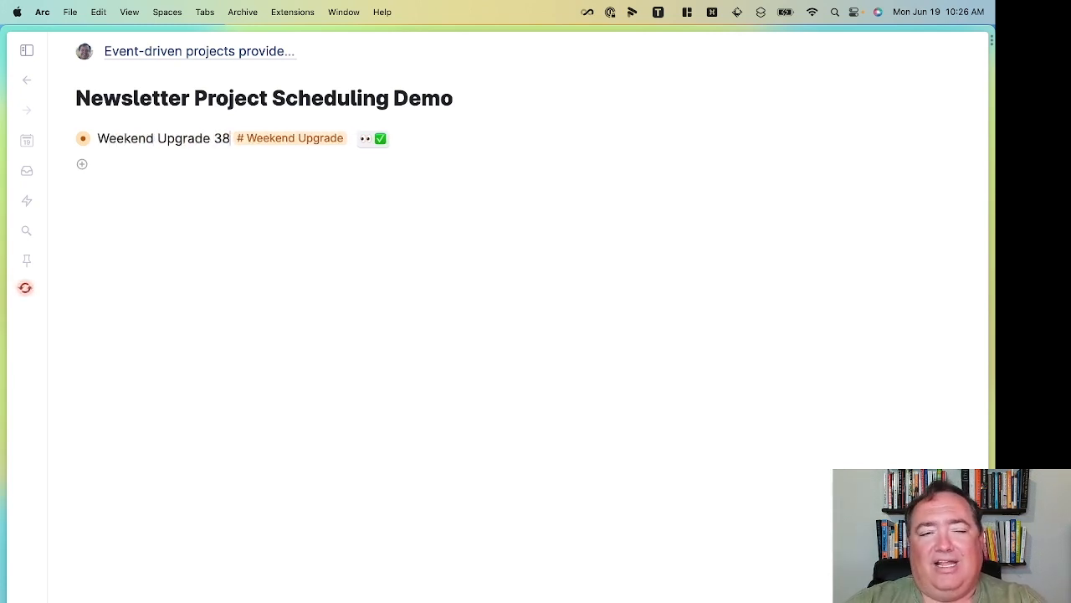
pyautogui.press('BackSpace')
pyautogui.write('9')
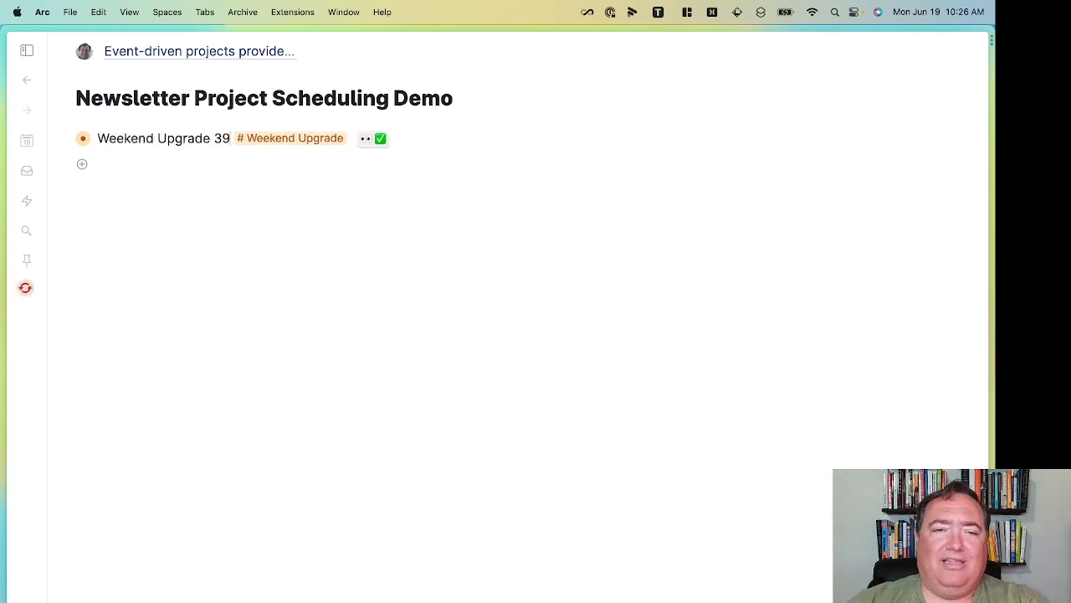
# Reveal the Template Tasks field of the Weekend Upgrade 39 project and expand its Scheduled Tasks list.
pyautogui.press('super+Down')
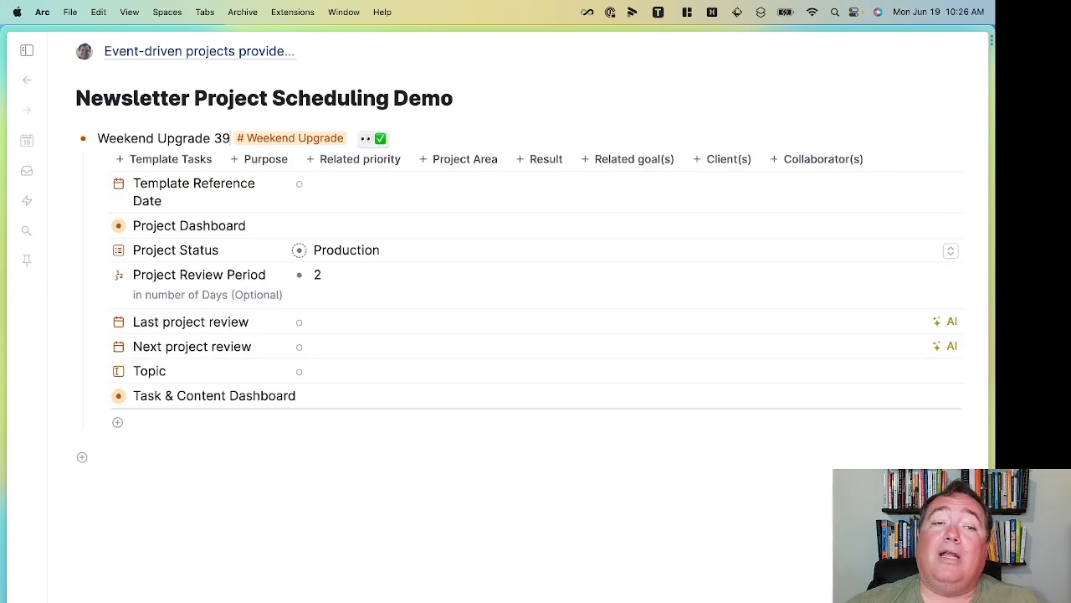
pyautogui.click(152, 165)
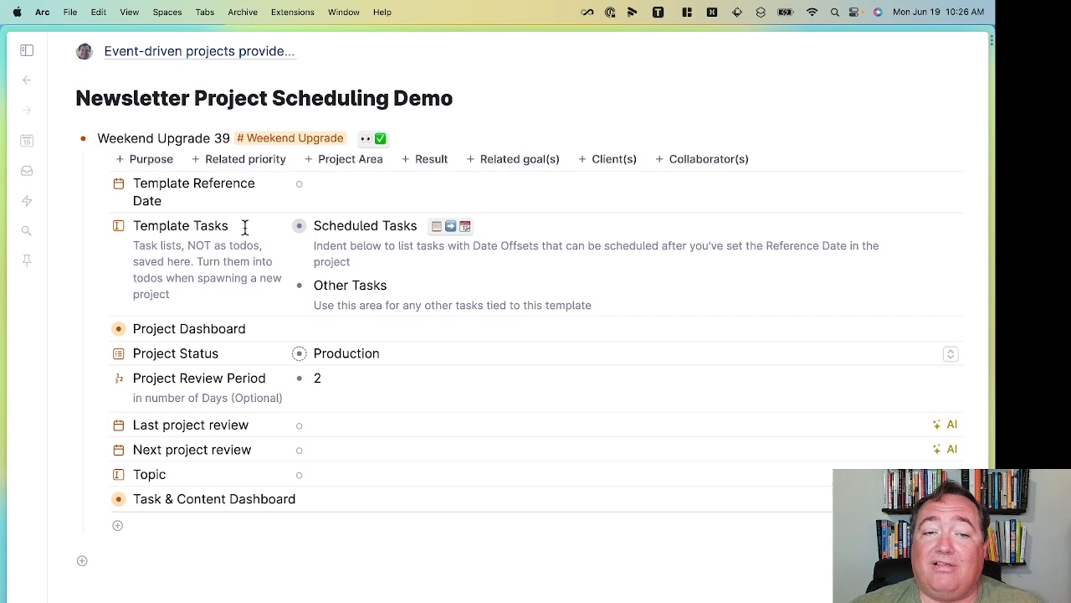
pyautogui.click(282, 227)
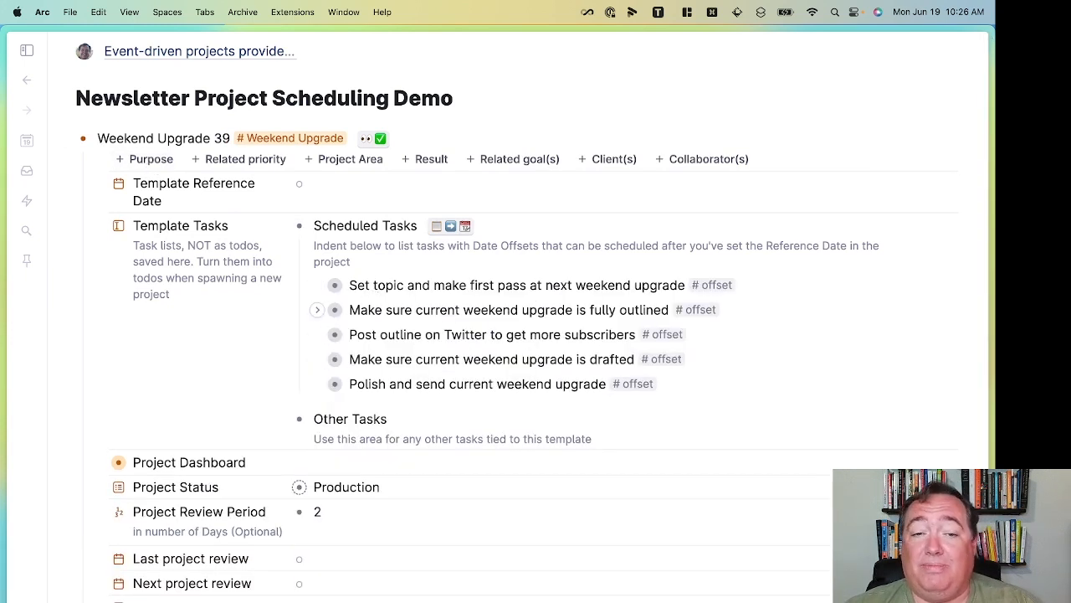
# Expand all five scheduled tasks together and review the date offset of each one.
pyautogui.press('Left')
pyautogui.hotkey('shift', 'Down')
pyautogui.hotkey('shift', 'Down')
pyautogui.hotkey('shift', 'Down')
pyautogui.hotkey('shift', 'Down')
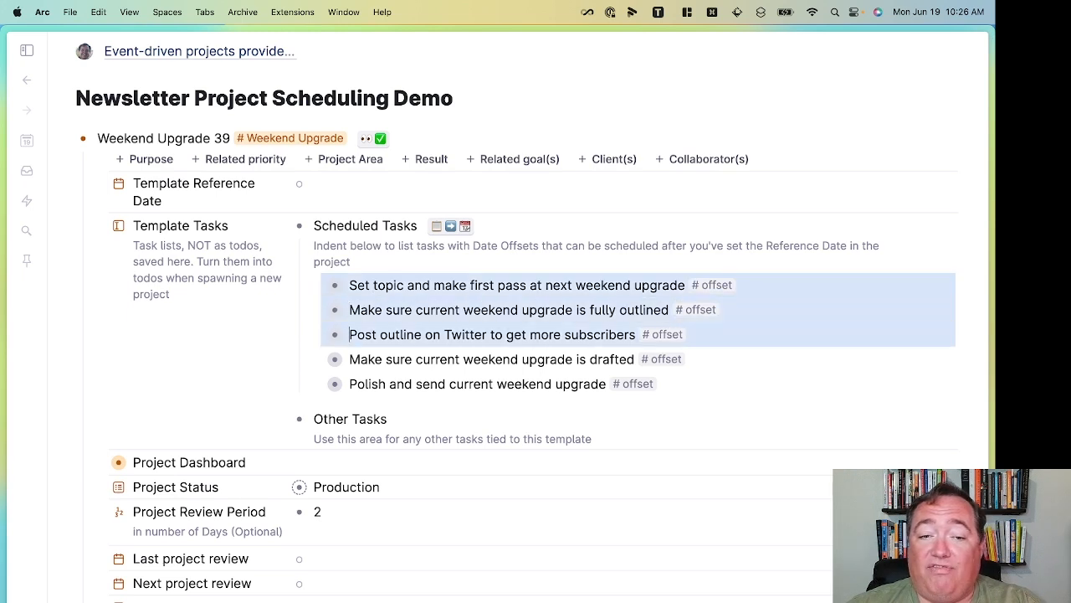
pyautogui.hotkey('shift', 'Down')
pyautogui.press('super+Down')
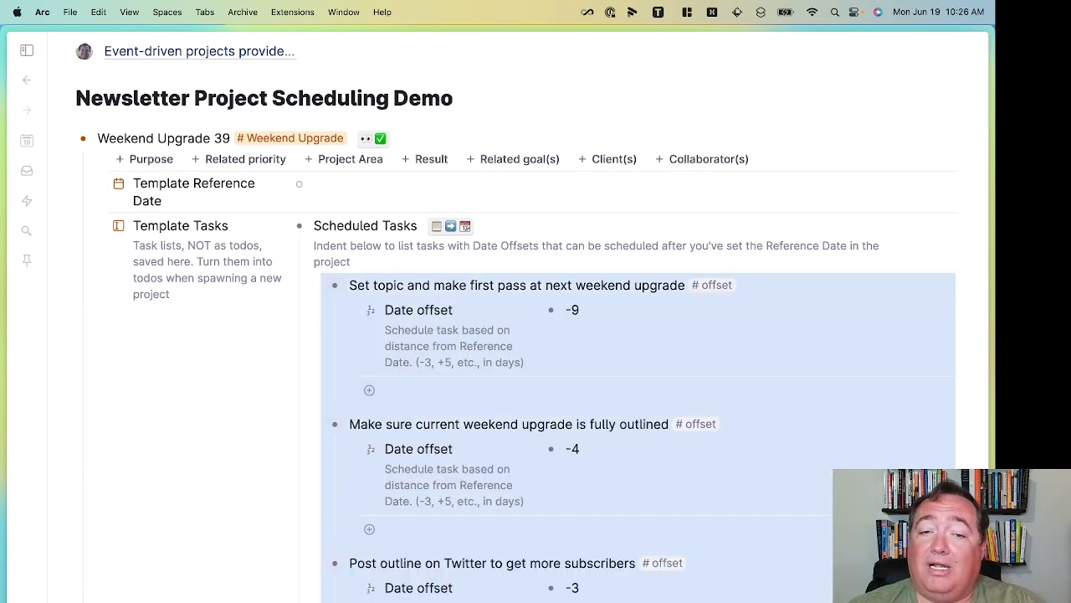
pyautogui.scroll(-5, 728, 318)
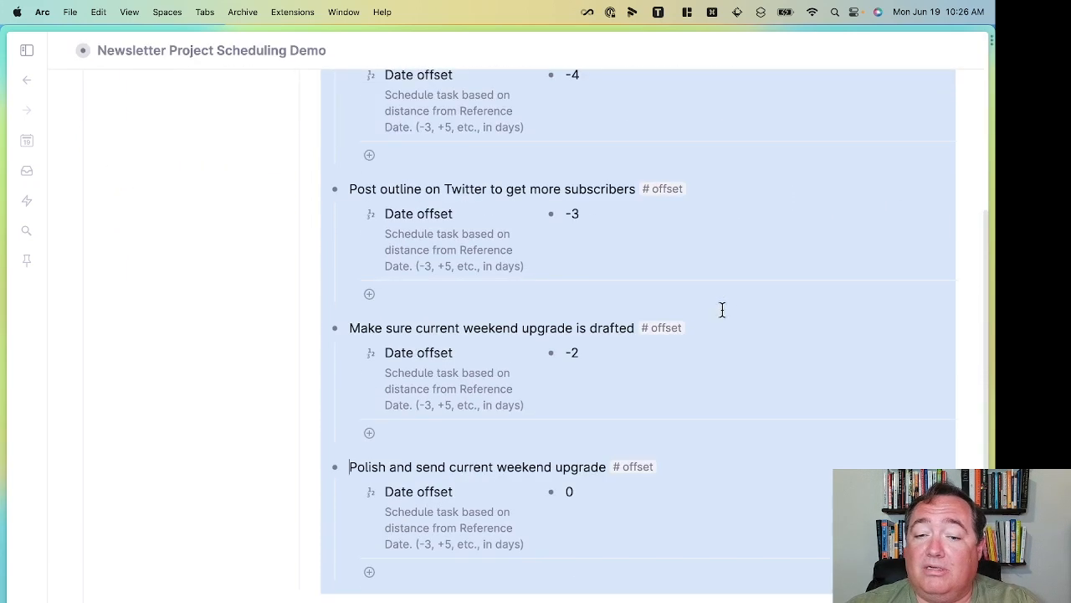
pyautogui.scroll(5, 763, 339)
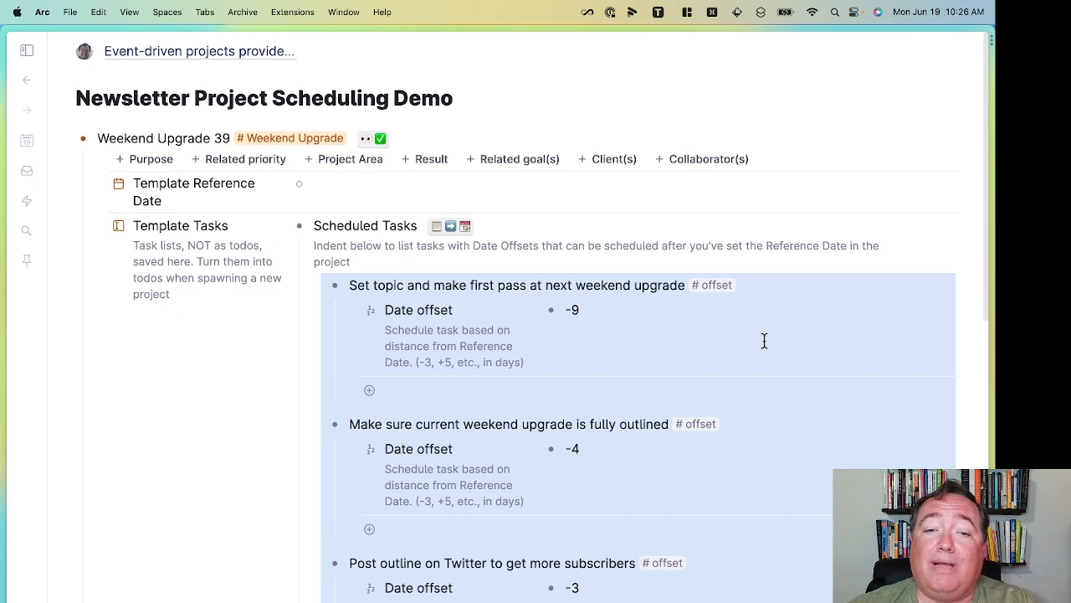
pyautogui.scroll(-2, 764, 339)
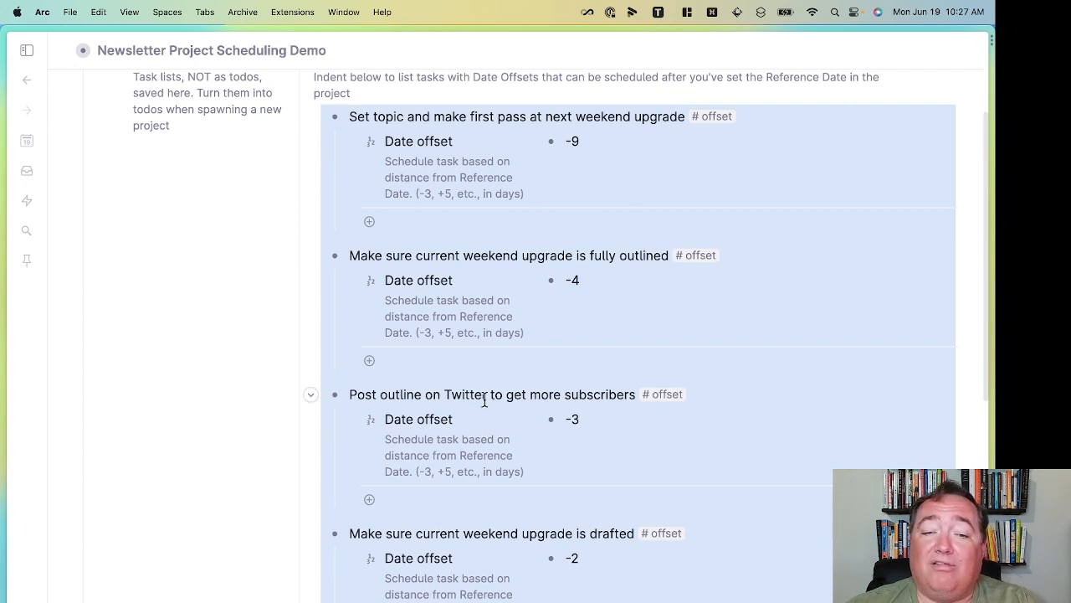
pyautogui.scroll(4, 720, 474)
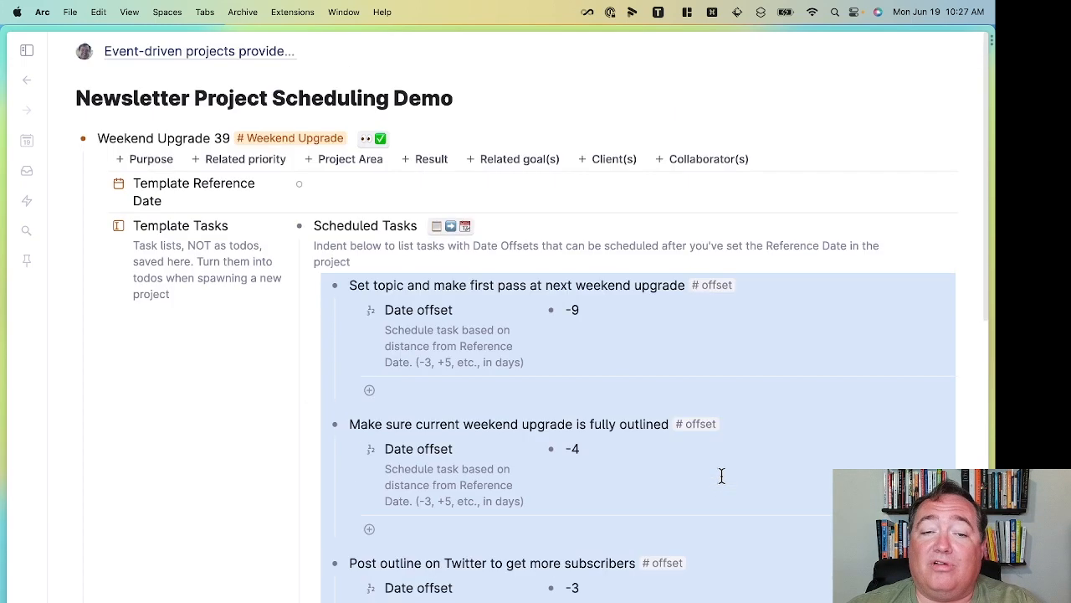
# Set the project's Template Reference Date to Friday, July 14, 2023.
pyautogui.click(449, 266)
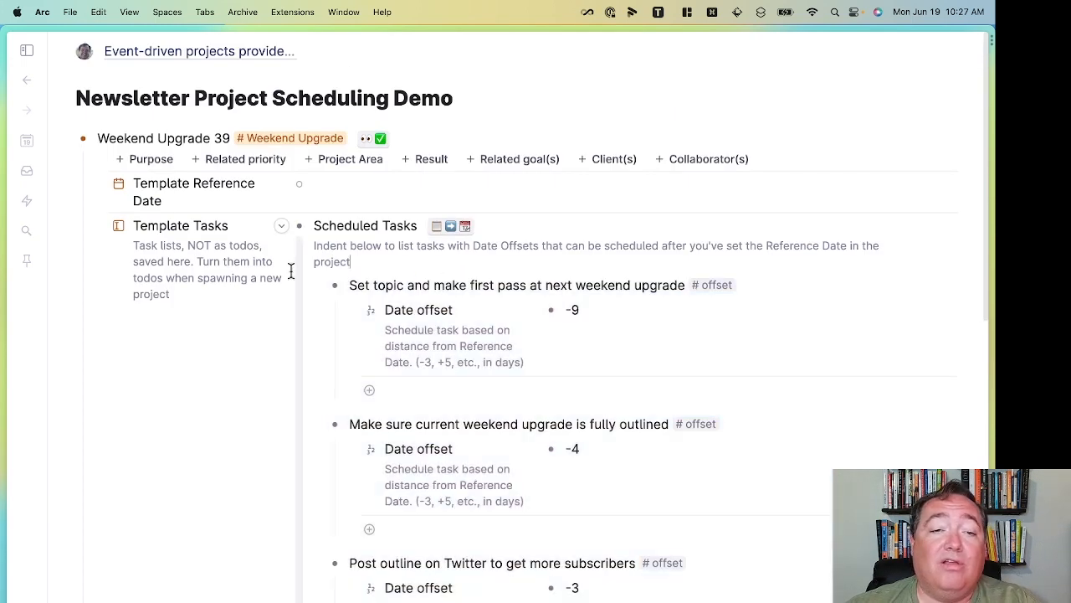
pyautogui.click(321, 196)
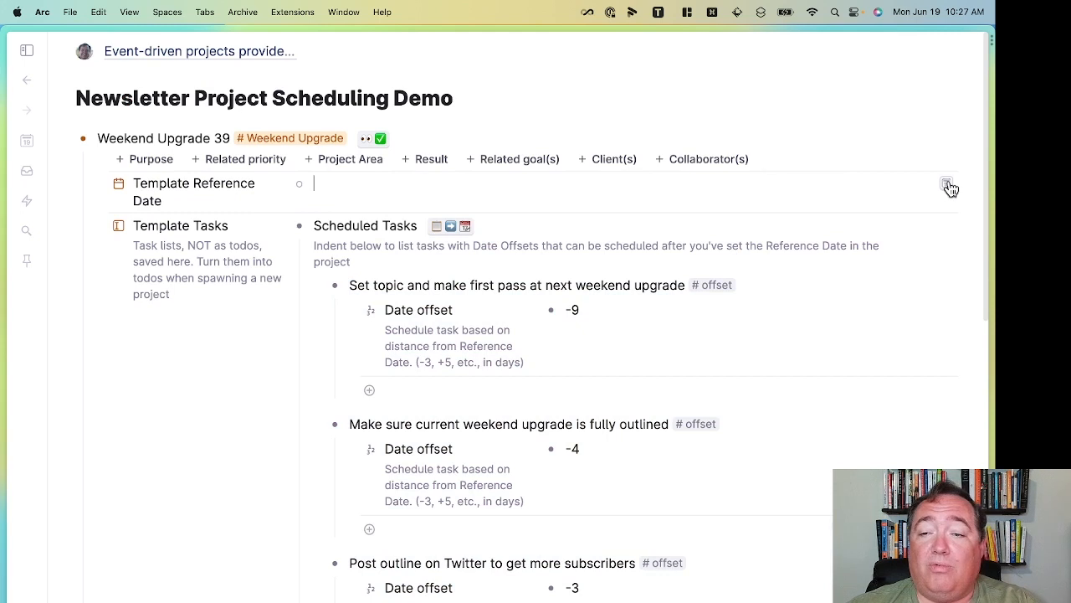
pyautogui.click(573, 239)
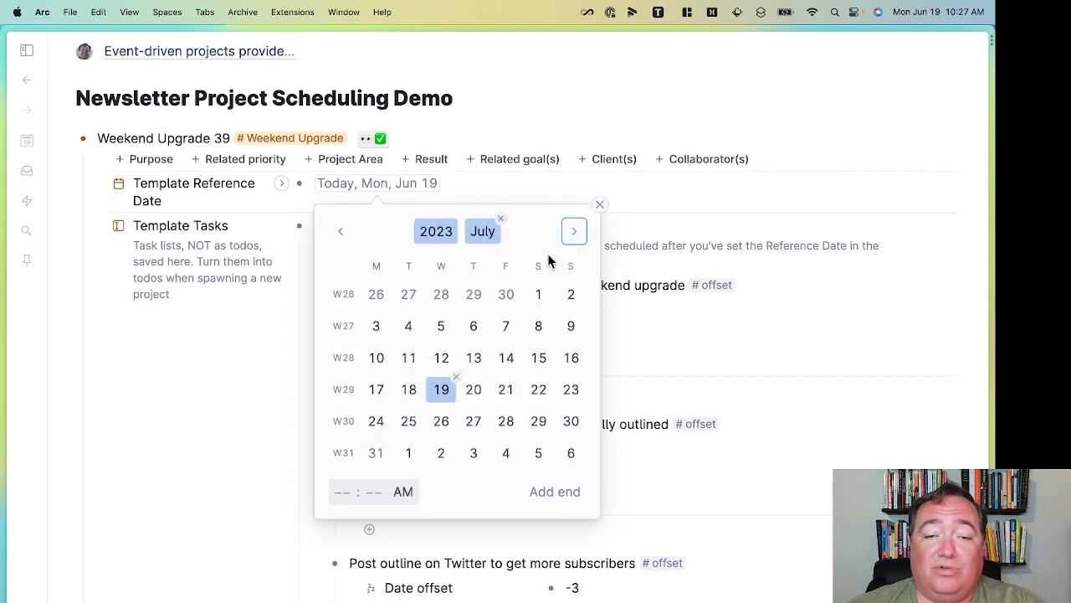
pyautogui.click(506, 359)
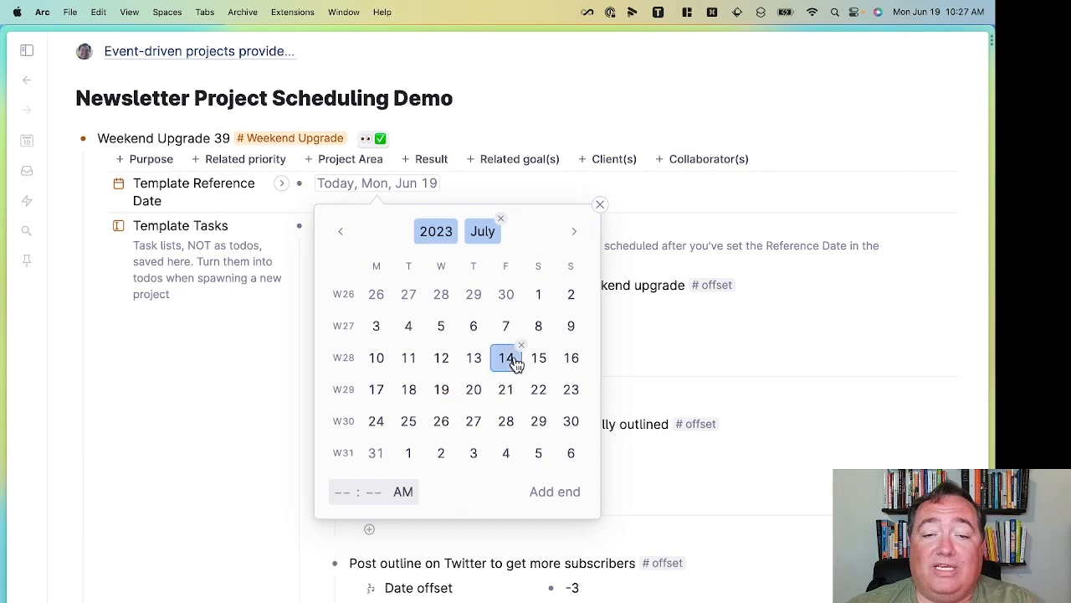
pyautogui.click(724, 328)
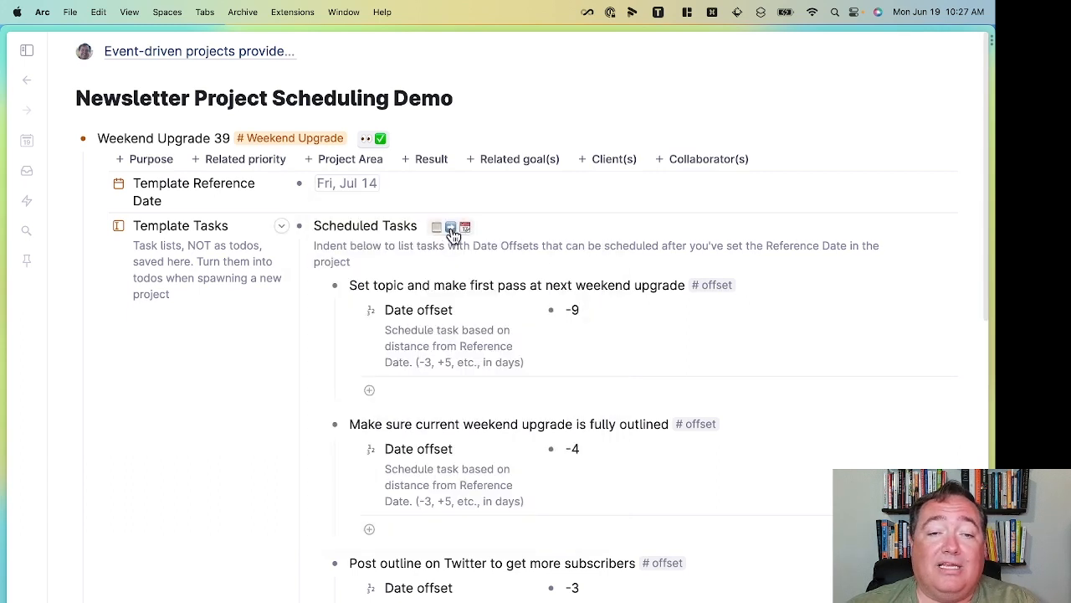
# Run the Scheduled Tasks conversion command to turn the offset items into tasks scheduled from the reference date.
pyautogui.click(462, 228)
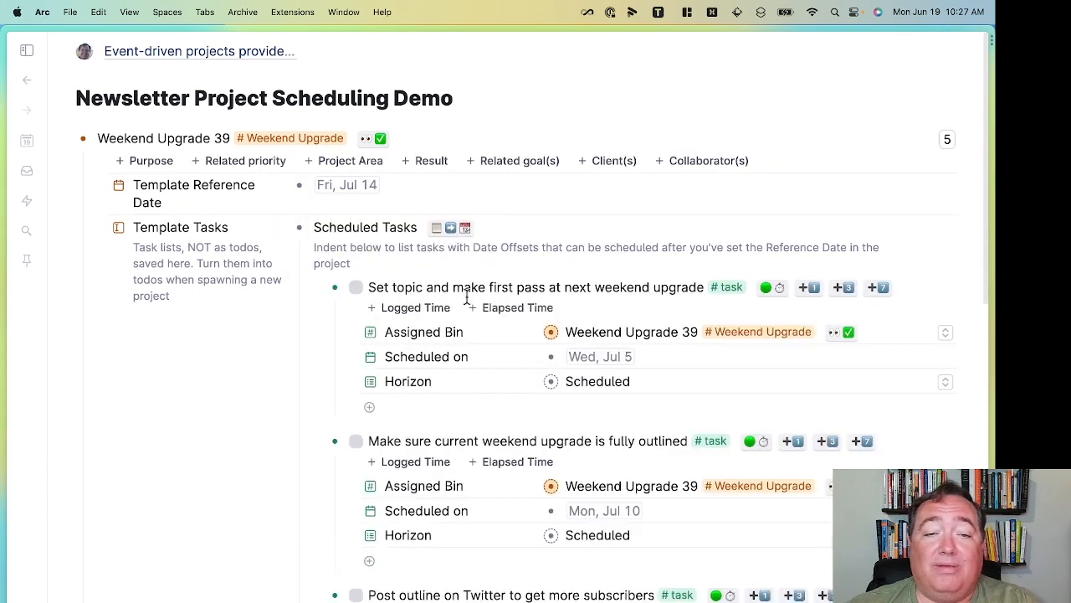
pyautogui.scroll(-2, 454, 332)
pyautogui.scroll(2, 455, 335)
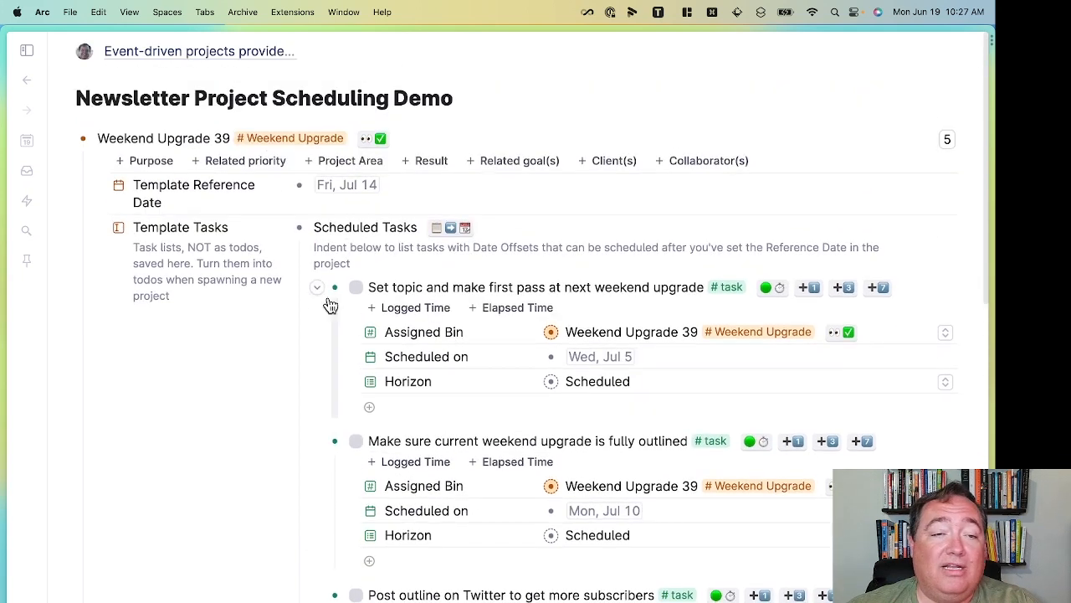
# Collapse the Scheduled Tasks list and examine the task calendar in the Project Dashboard.
pyautogui.click(283, 230)
pyautogui.click(99, 329)
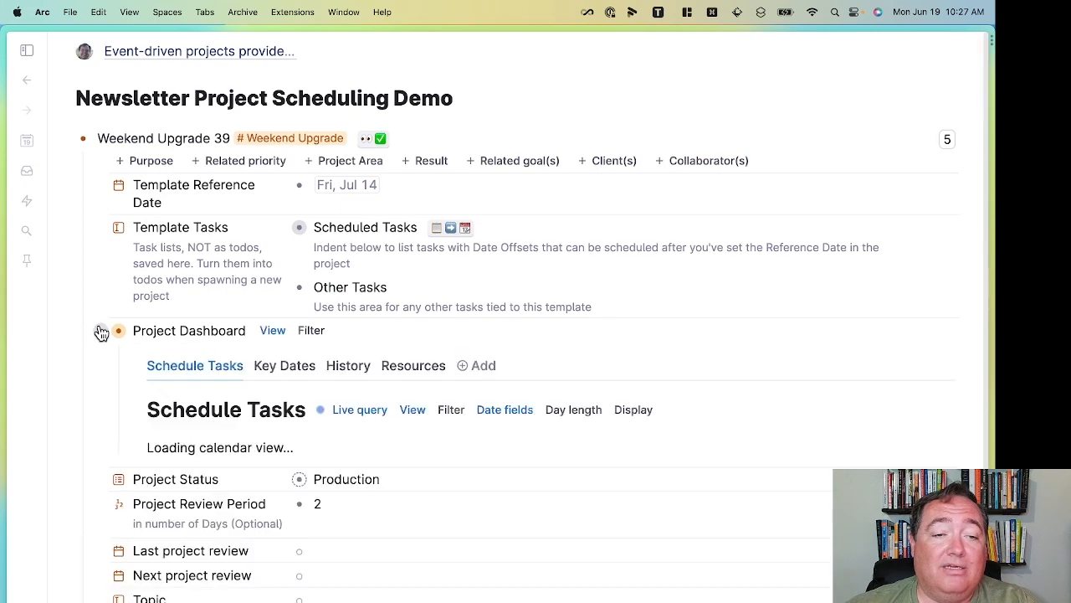
pyautogui.scroll(-5, 349, 366)
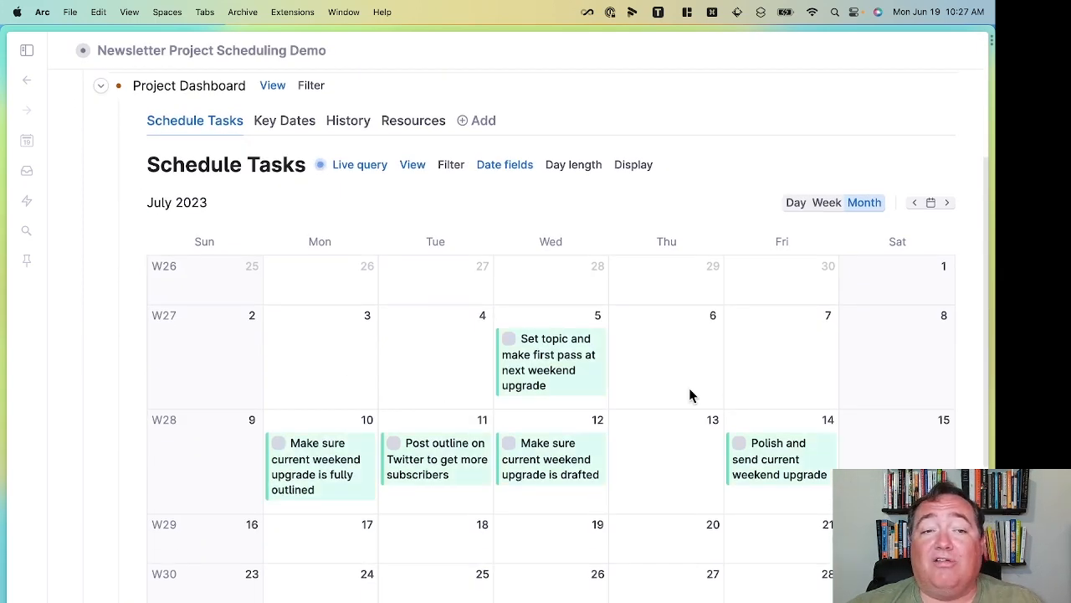
pyautogui.scroll(3, 689, 388)
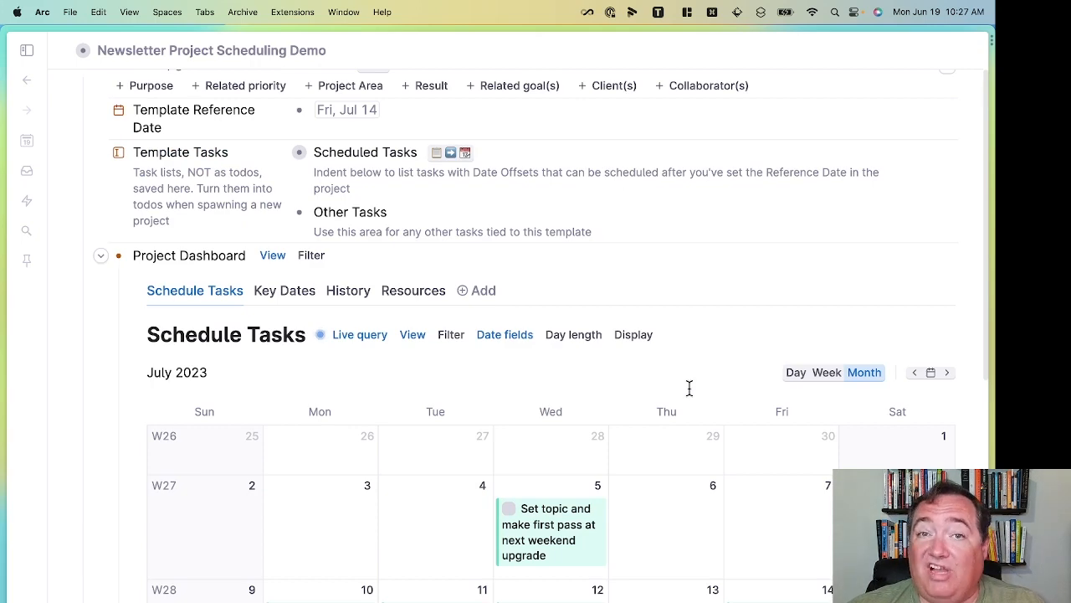
pyautogui.scroll(-4, 688, 388)
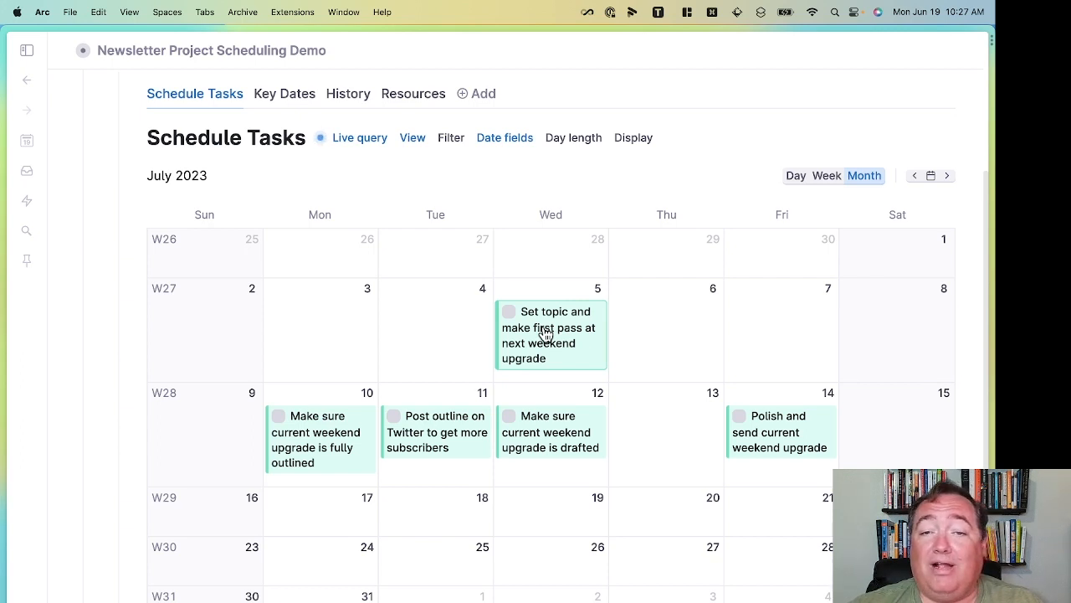
# Move the "Set topic and make first pass" task to July 4 on the calendar, and return it to July 5.
pyautogui.moveTo(545, 333); pyautogui.dragTo(433, 337)
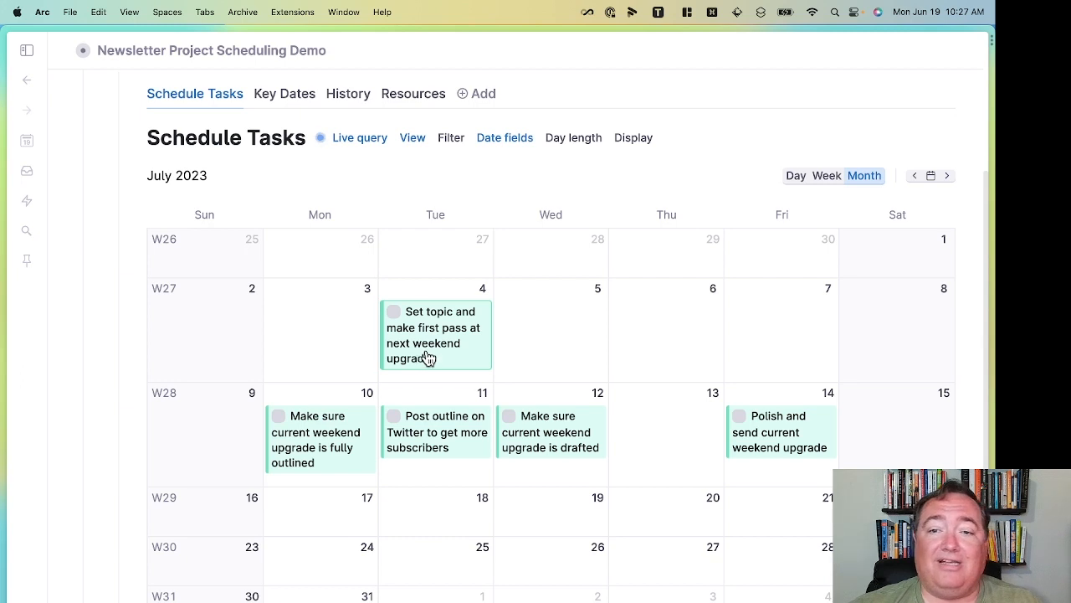
pyautogui.moveTo(428, 356); pyautogui.dragTo(565, 350)
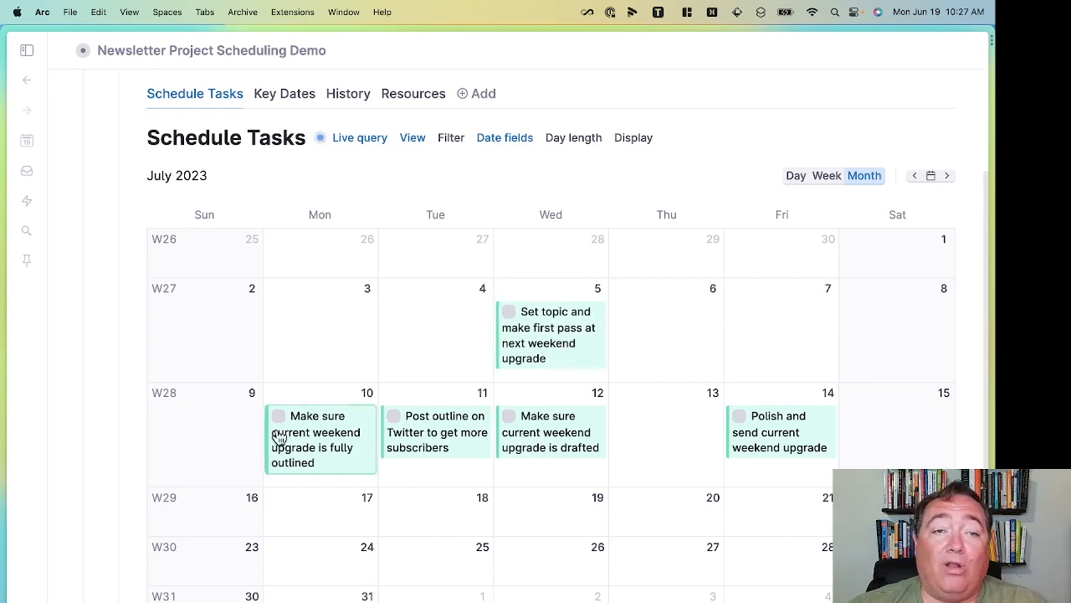
# Collapse the Project Dashboard and the whole Weekend Upgrade 39 project.
pyautogui.scroll(3, 282, 442)
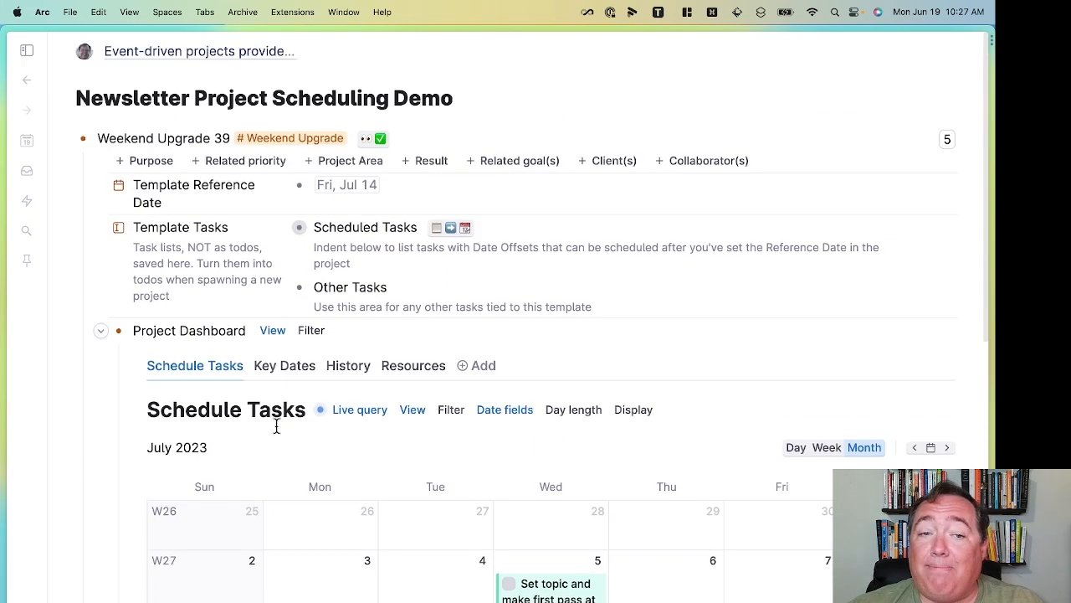
pyautogui.click(100, 333)
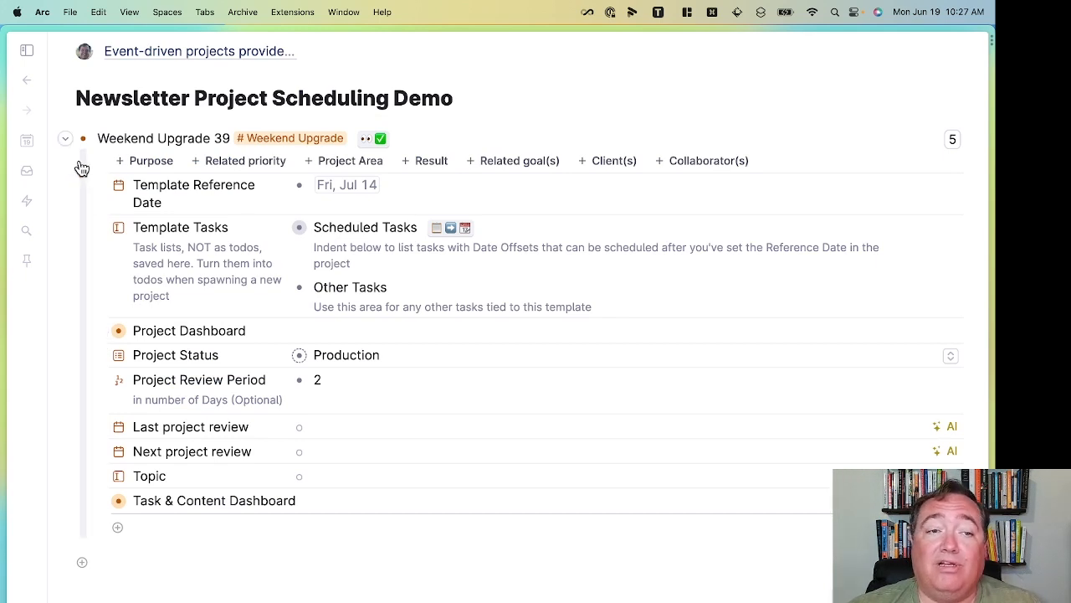
pyautogui.click(65, 139)
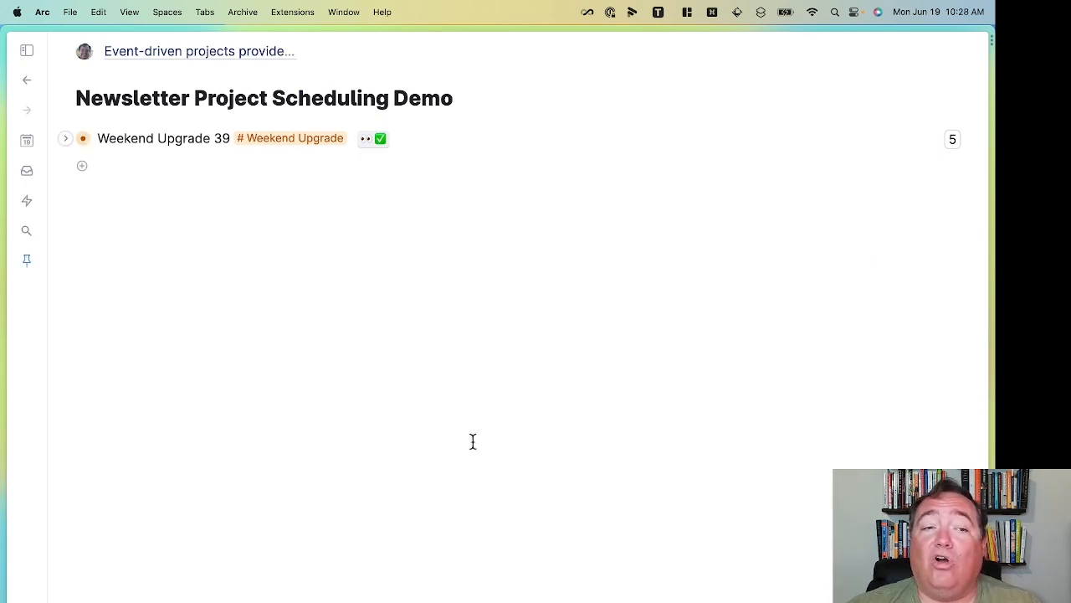
# Open today's calendar page in the Demo for loading T4T2 template workspace, with the sidebar hidden.
pyautogui.click(28, 57)
pyautogui.scroll(-10, 132, 474)
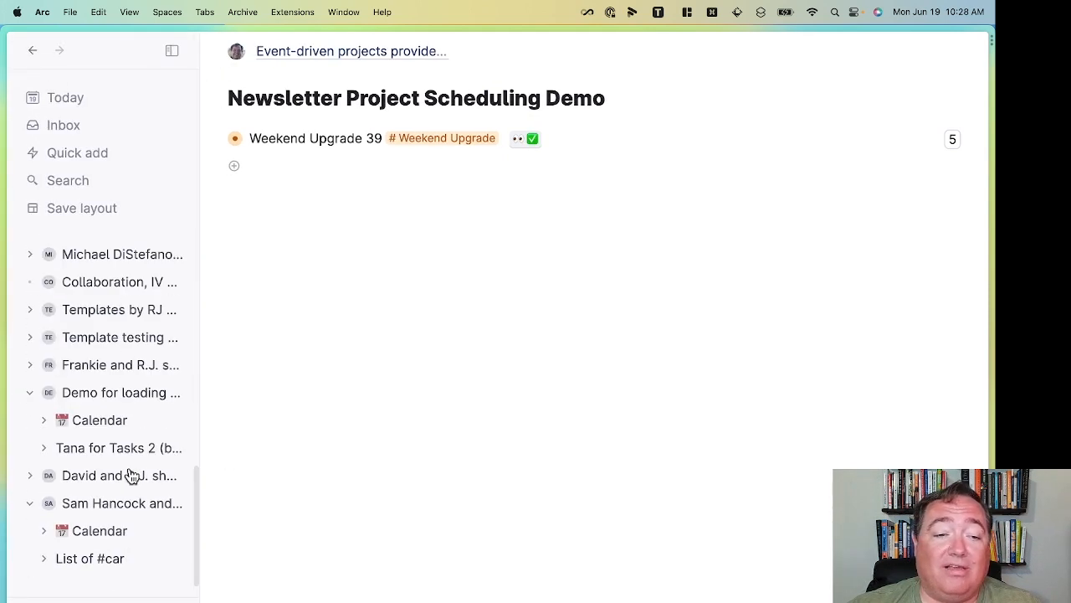
pyautogui.click(99, 428)
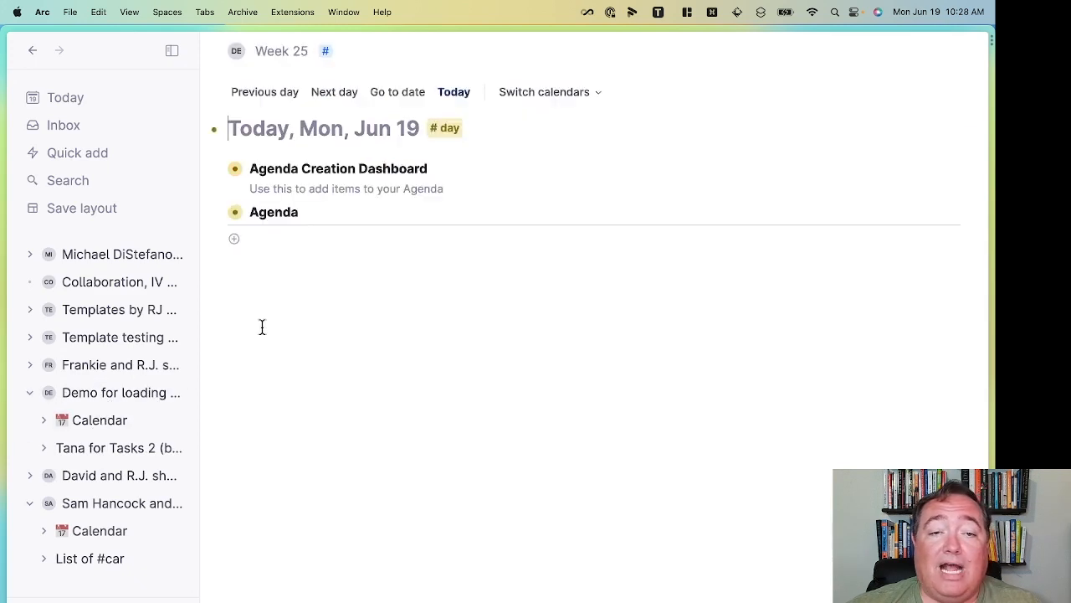
pyautogui.click(175, 53)
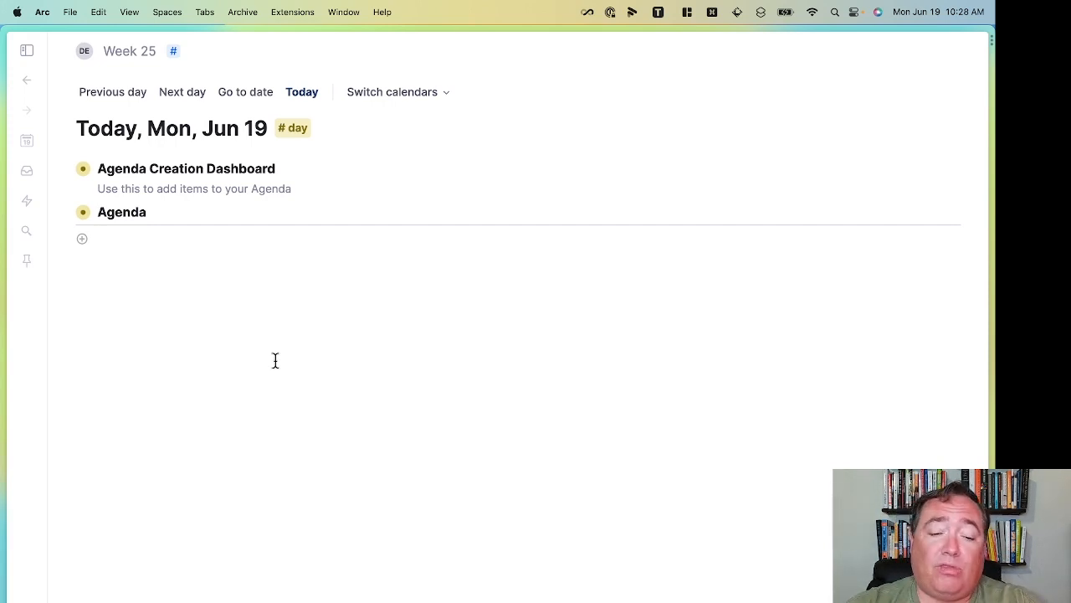
# Create a new "Weekend Upgrade" supertag on a blank node below the Agenda on today's page.
pyautogui.write('#Week')
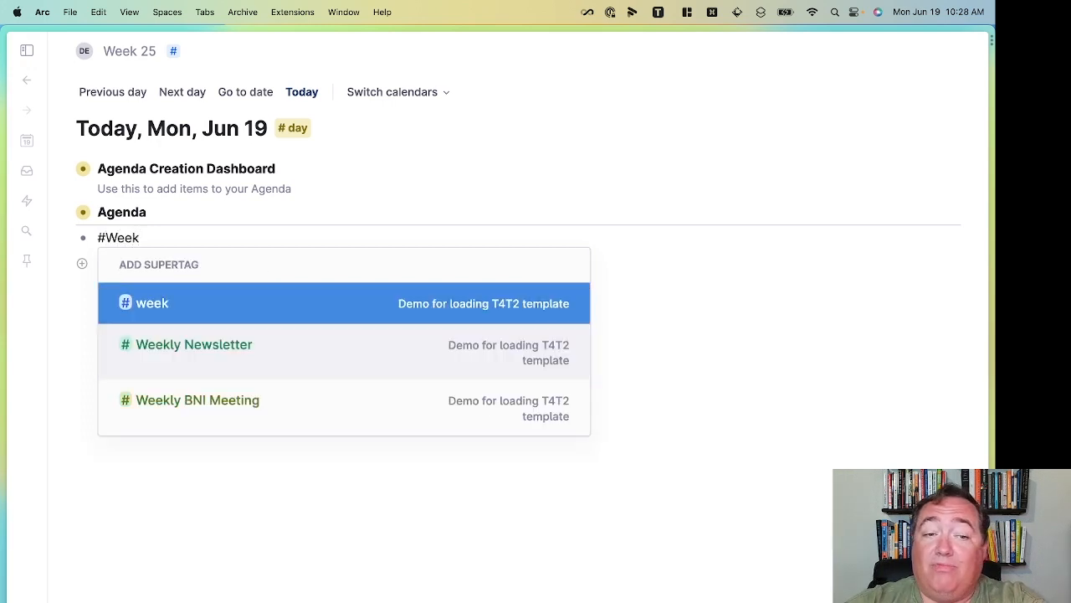
pyautogui.write('end ')
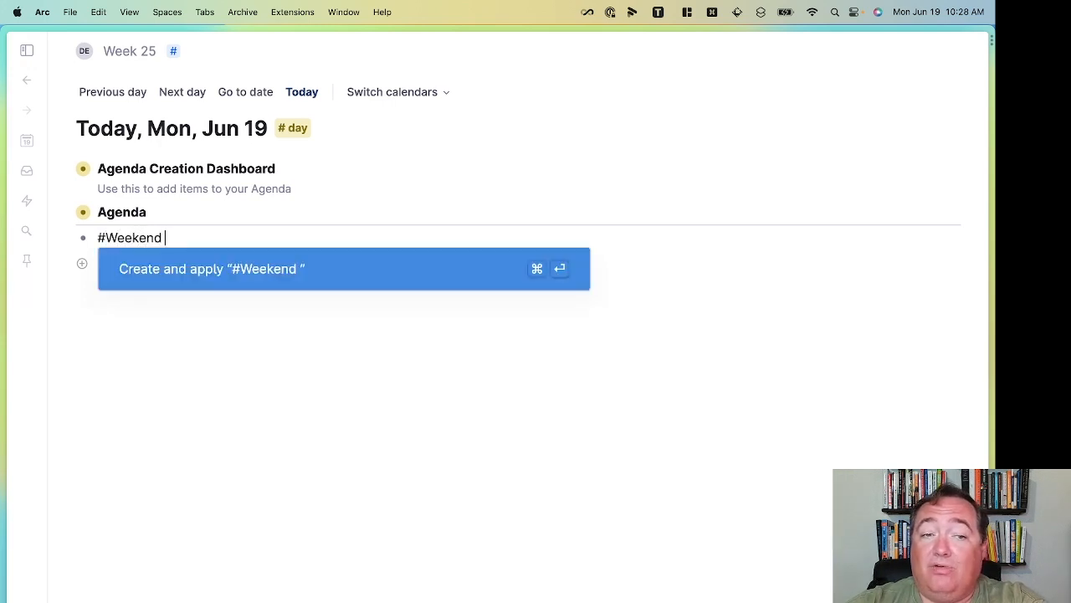
pyautogui.write('U')
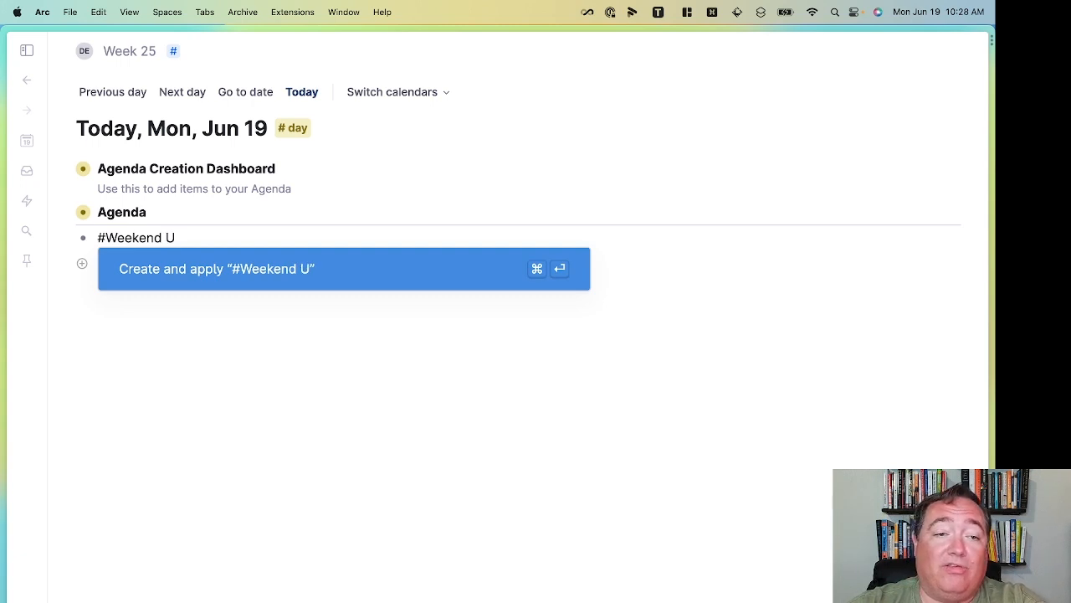
pyautogui.write('pgrade')
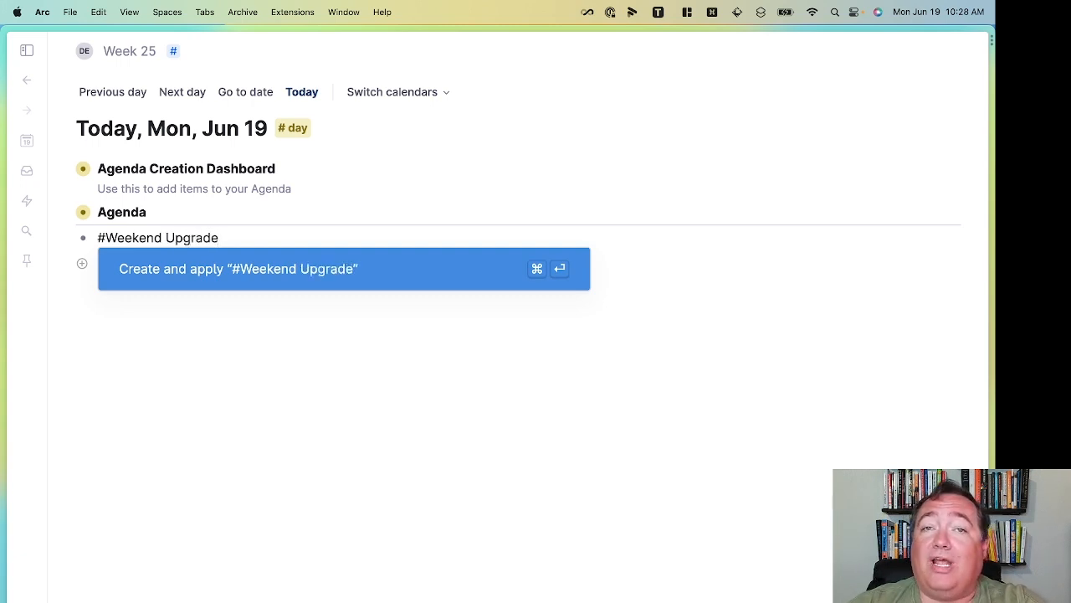
pyautogui.press('super+Return')
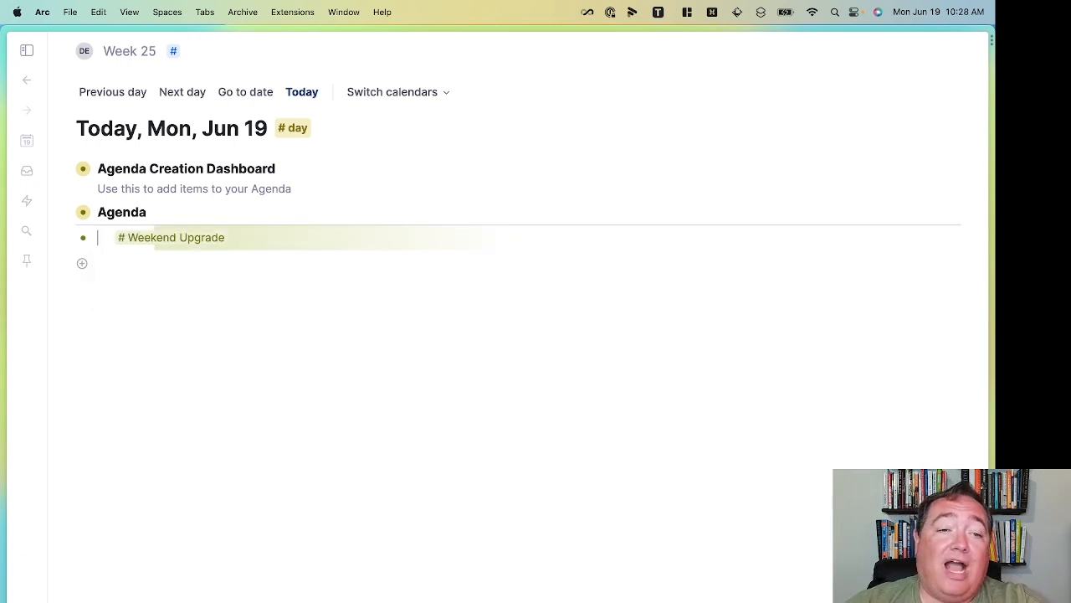
# Open the configuration of the Weekend Upgrade supertag and extend it with the "project template (T4T2)" supertag.
pyautogui.click(203, 245)
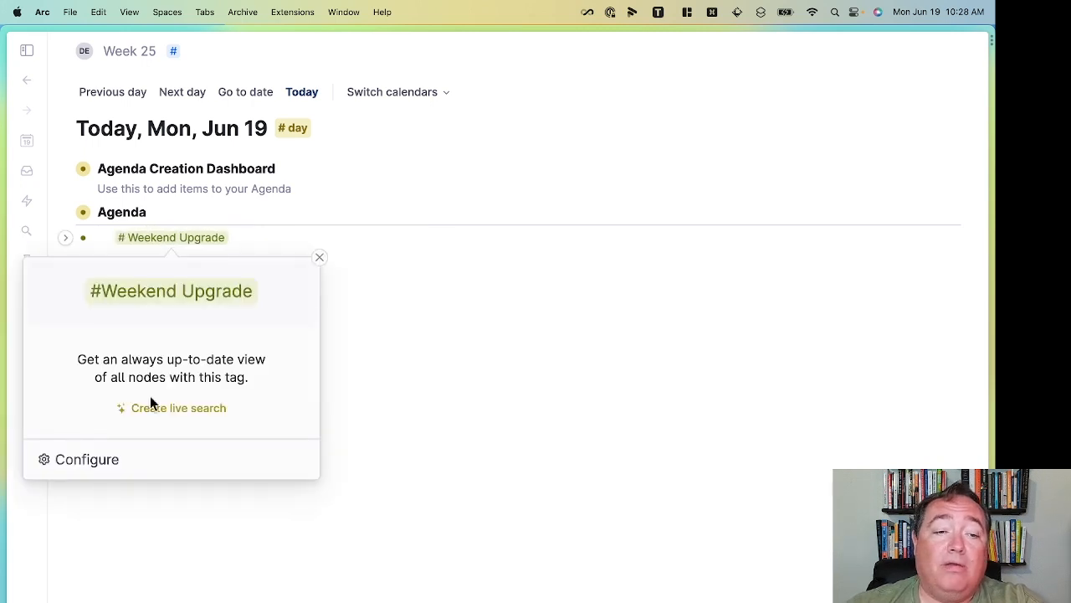
pyautogui.click(122, 470)
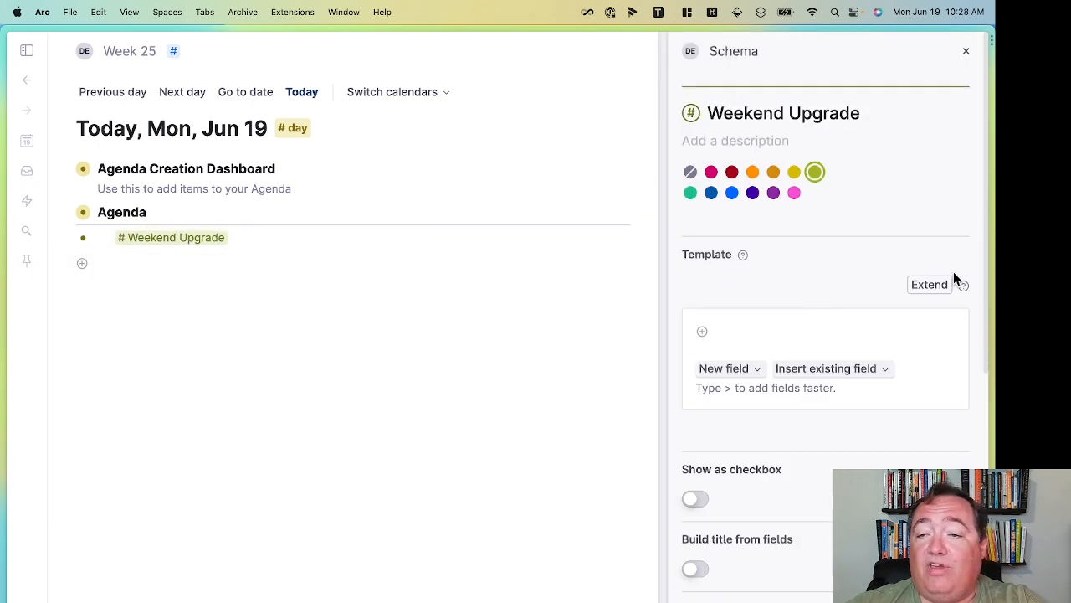
pyautogui.click(935, 288)
pyautogui.write('roj')
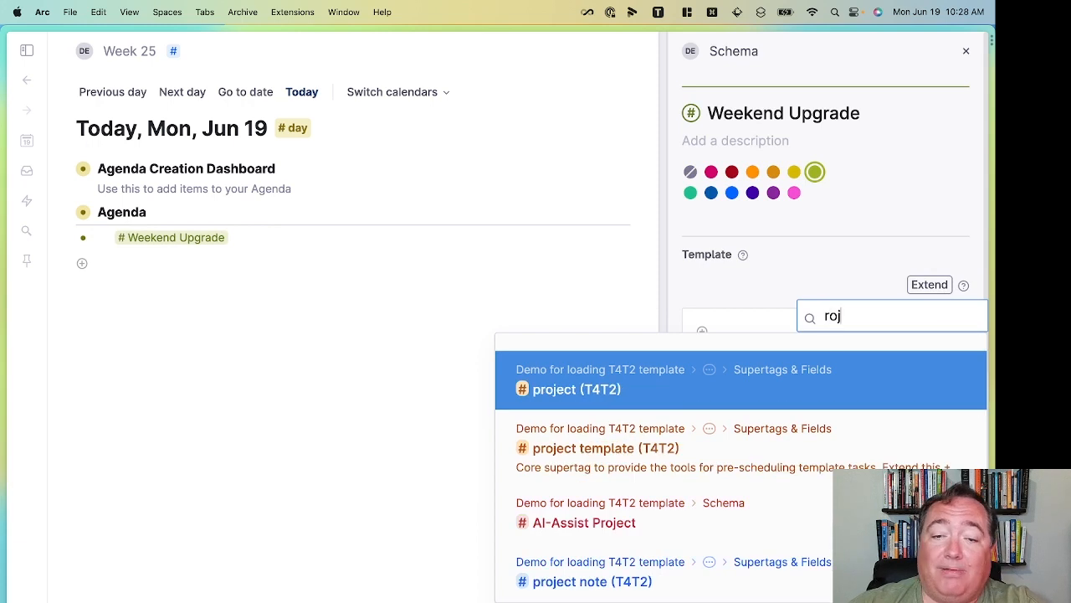
pyautogui.press('Down')
pyautogui.press('Return')
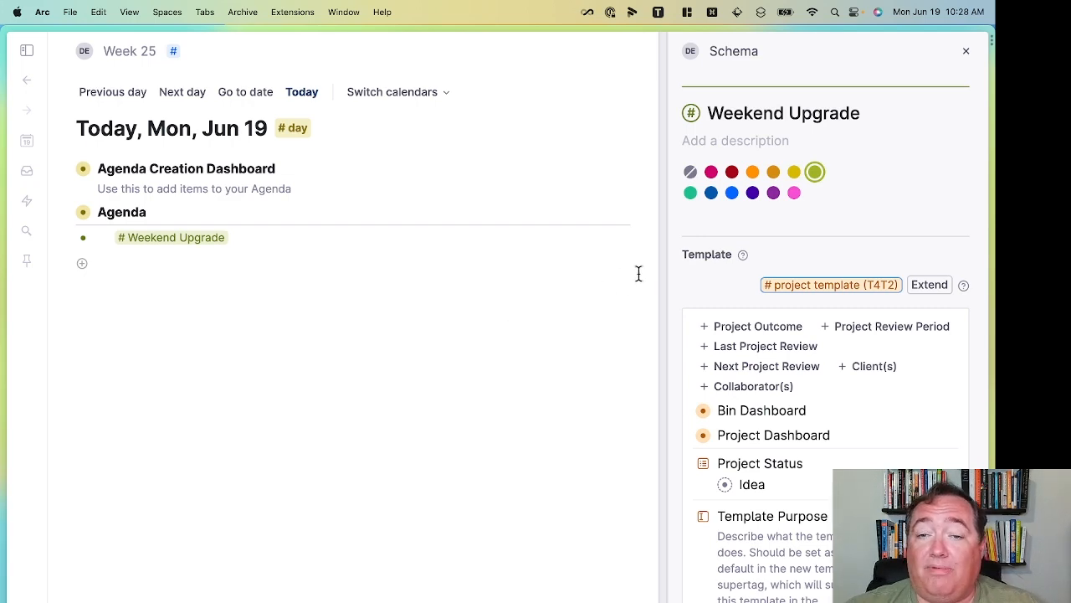
# Widen the supertag's configuration pane and look through the template fields inherited from the project template.
pyautogui.moveTo(663, 271); pyautogui.dragTo(536, 269)
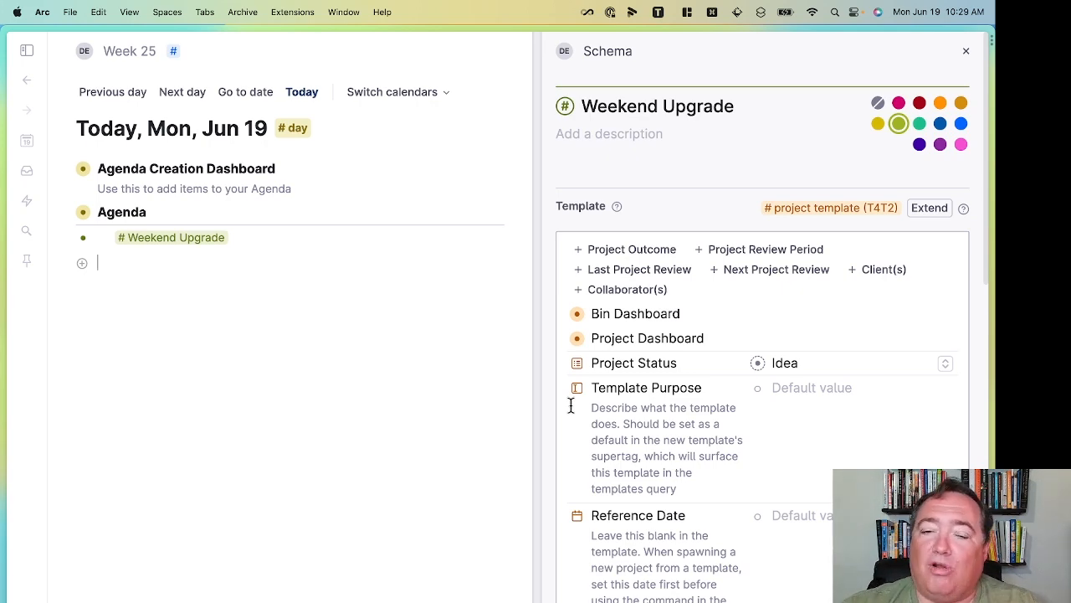
pyautogui.scroll(-5, 782, 433)
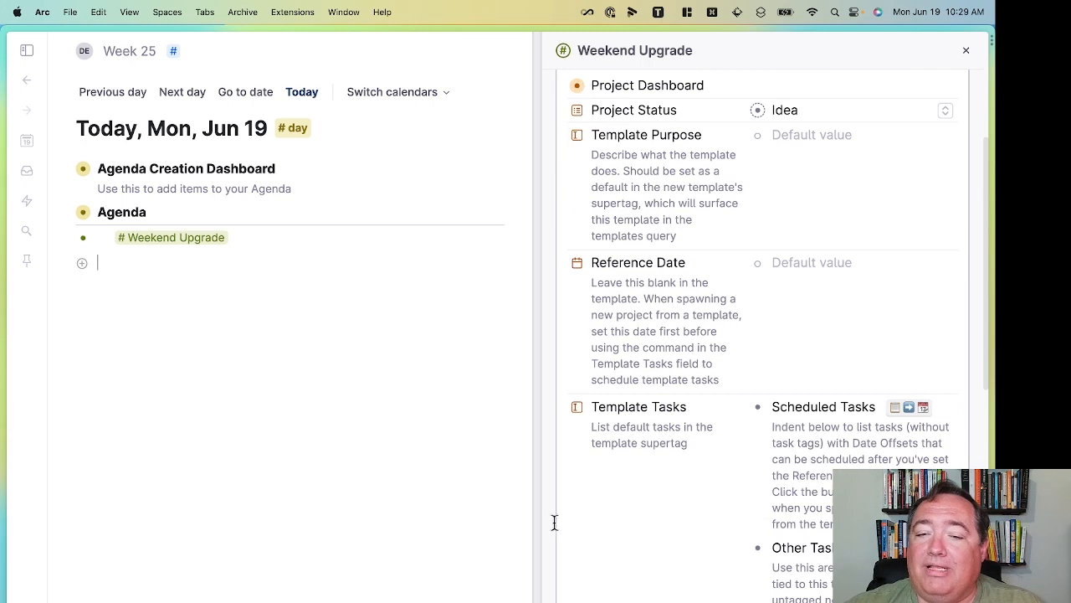
pyautogui.moveTo(536, 411); pyautogui.dragTo(502, 407)
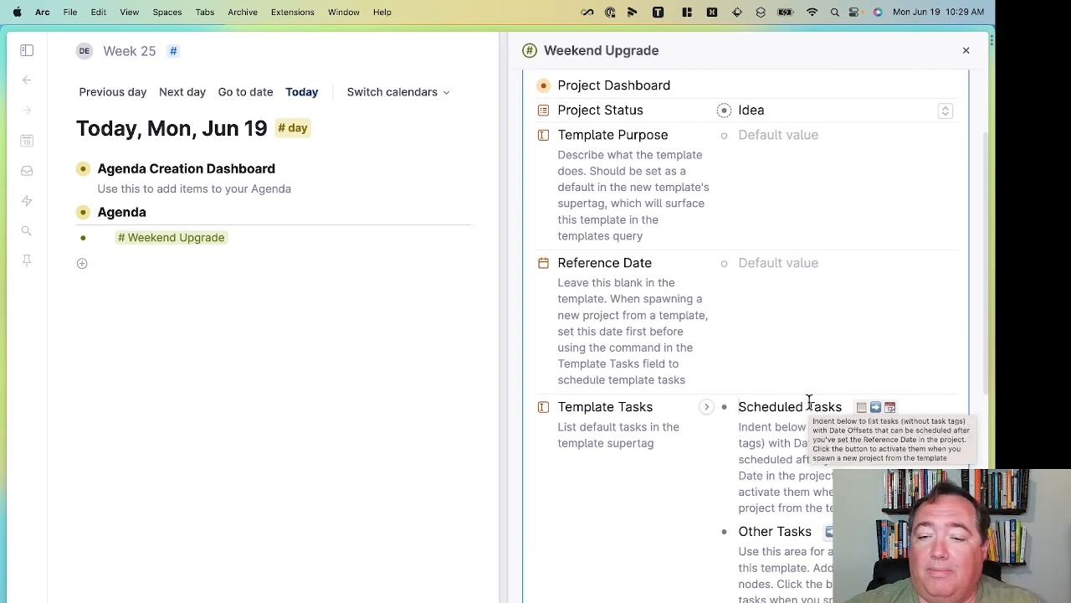
pyautogui.scroll(5, 746, 452)
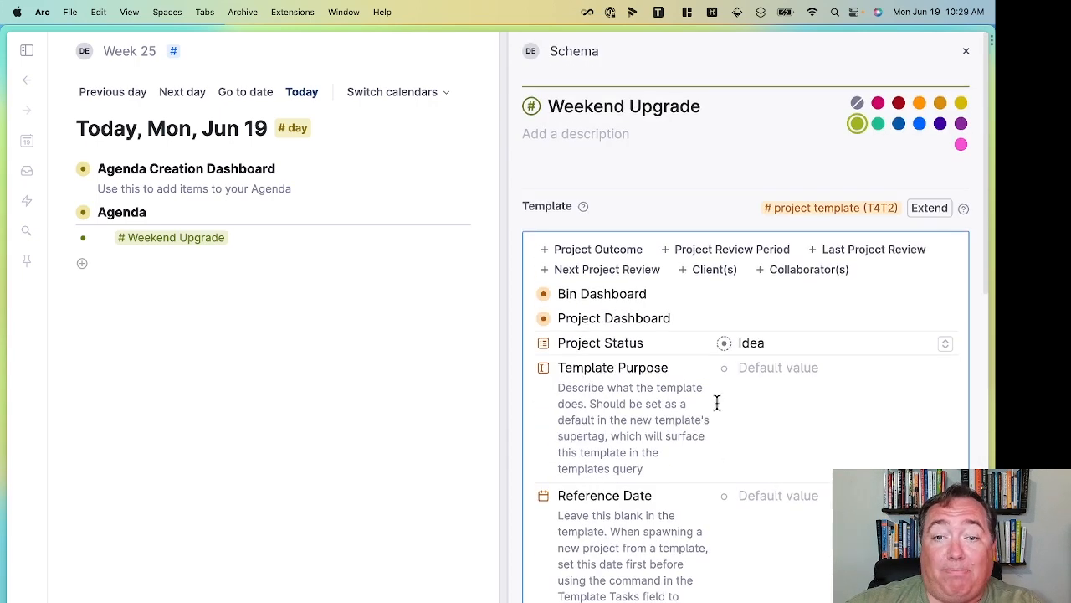
pyautogui.click(93, 237)
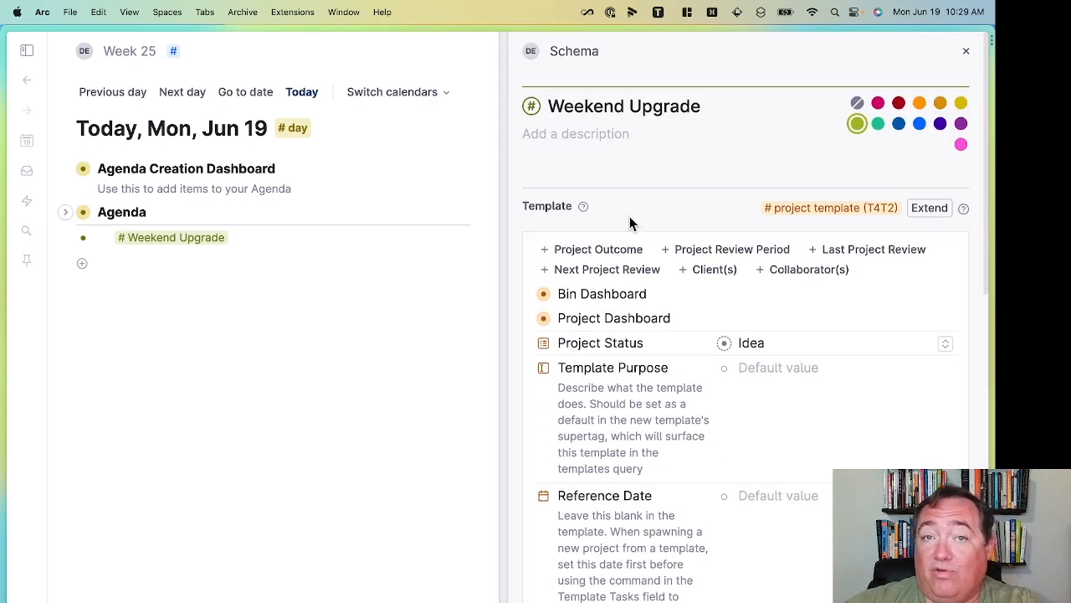
# Add a task named "Set the topic" indented under Scheduled Tasks in the Template Tasks field.
pyautogui.scroll(-4, 716, 549)
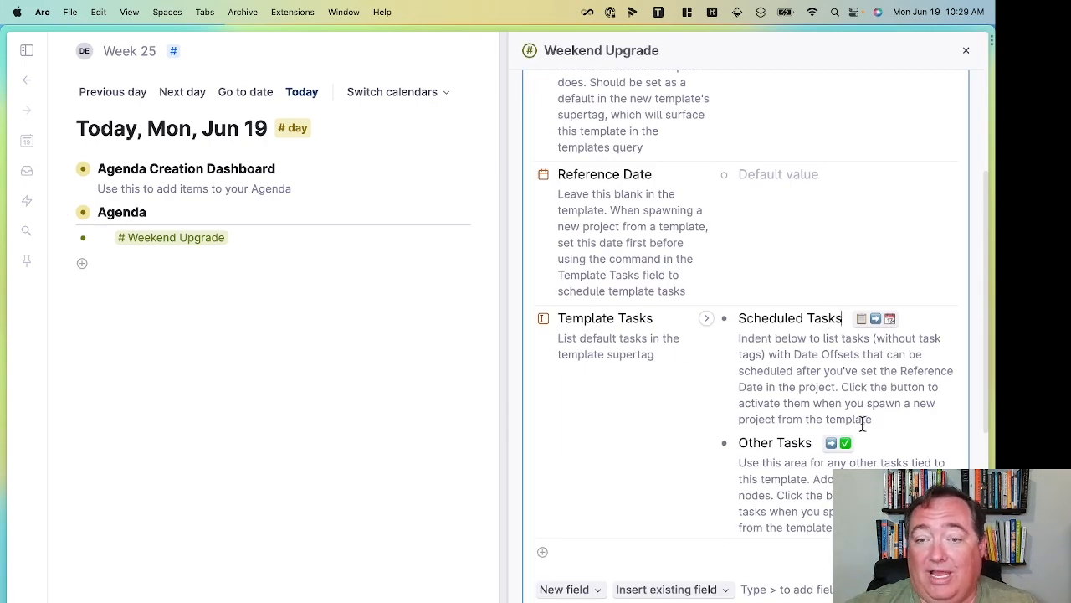
pyautogui.press('Return')
pyautogui.press('Tab')
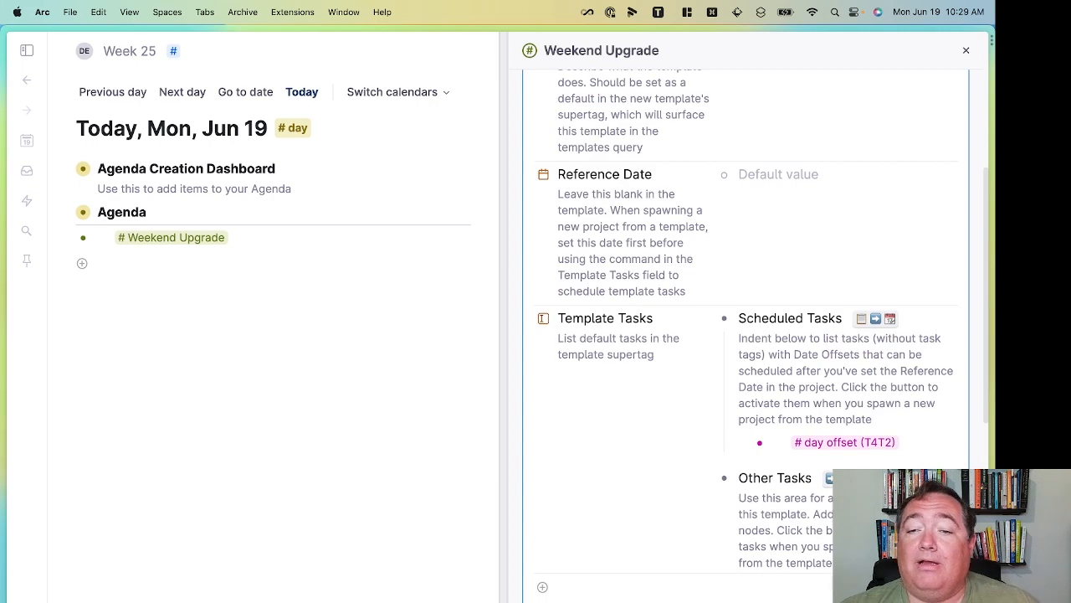
pyautogui.scroll(-2, 829, 368)
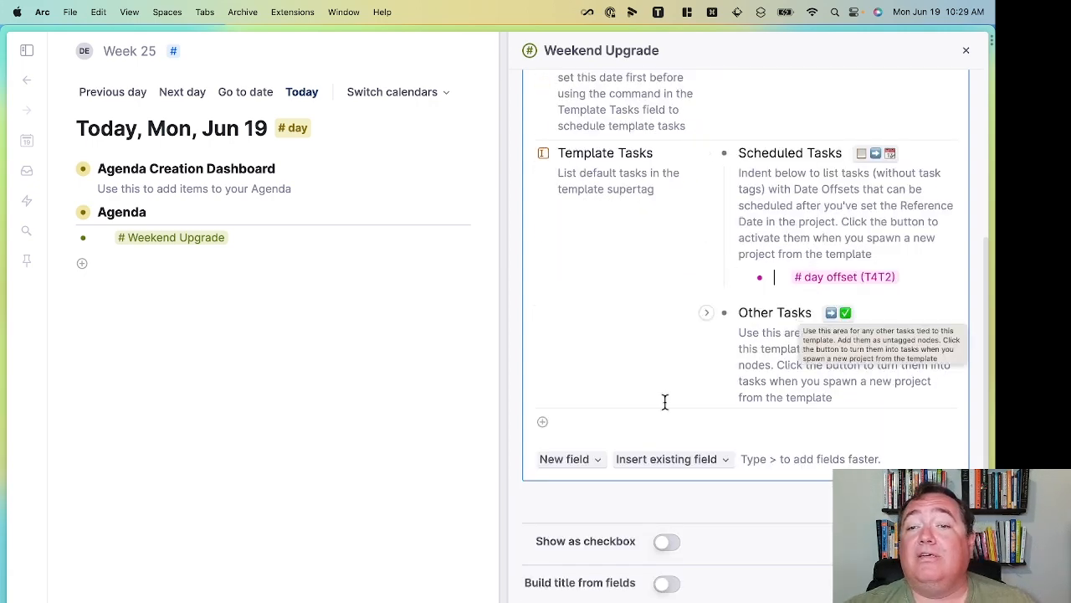
pyautogui.write('Set the topic')
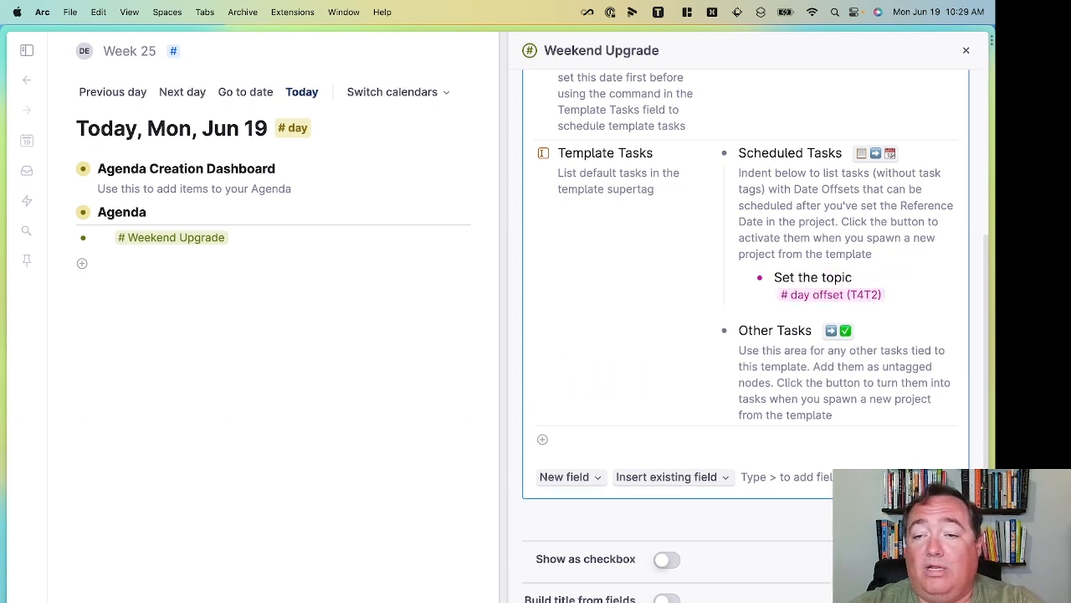
pyautogui.press('Return')
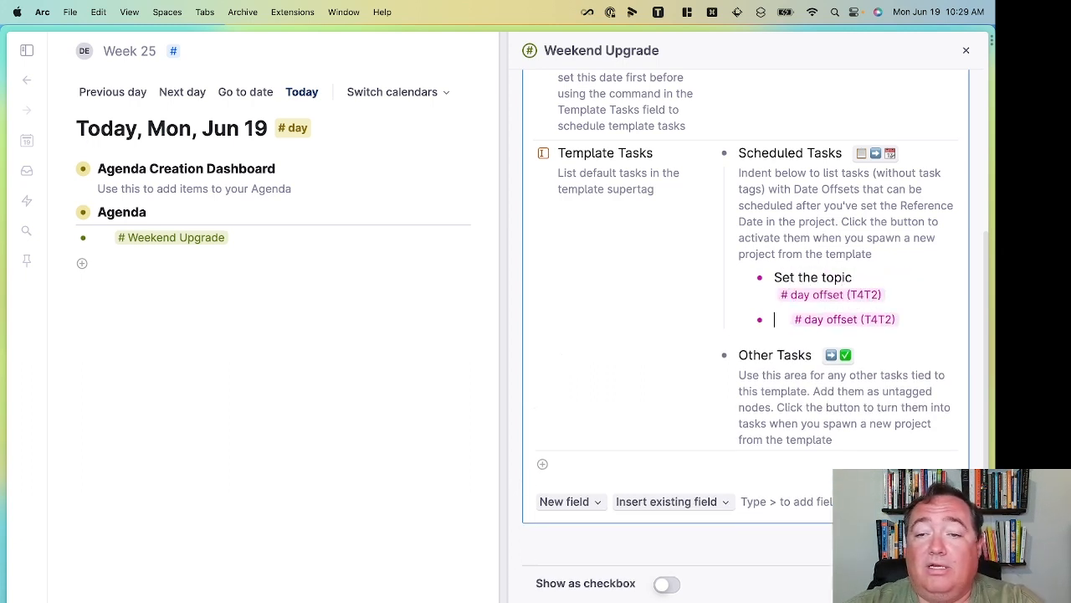
# Add the scheduled task "Make sure outline is complete" below "Set the topic".
pyautogui.write('Make sure first o')
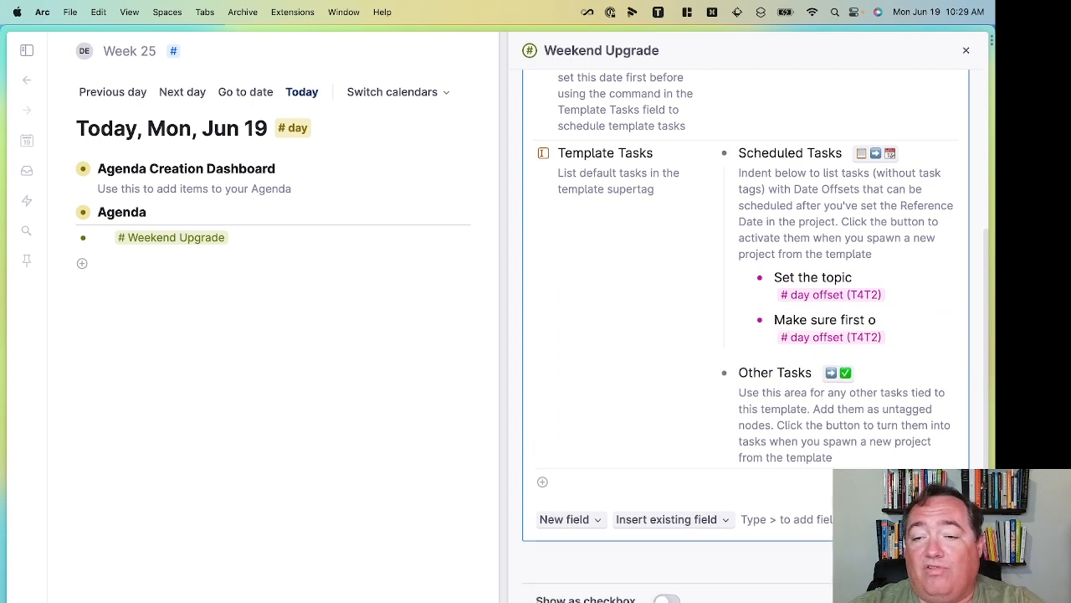
pyautogui.press('BackSpace')
pyautogui.press('BackSpace')
pyautogui.press('BackSpace')
pyautogui.press('BackSpace')
pyautogui.press('BackSpace')
pyautogui.press('BackSpace')
pyautogui.press('BackSpace')
pyautogui.write('ou')
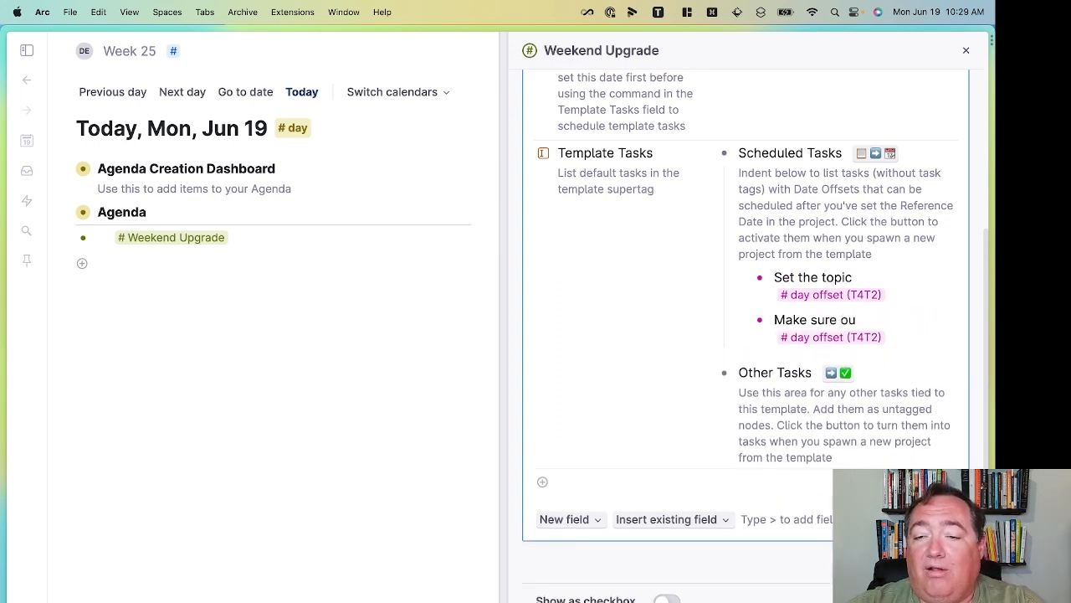
pyautogui.write('tline is complete')
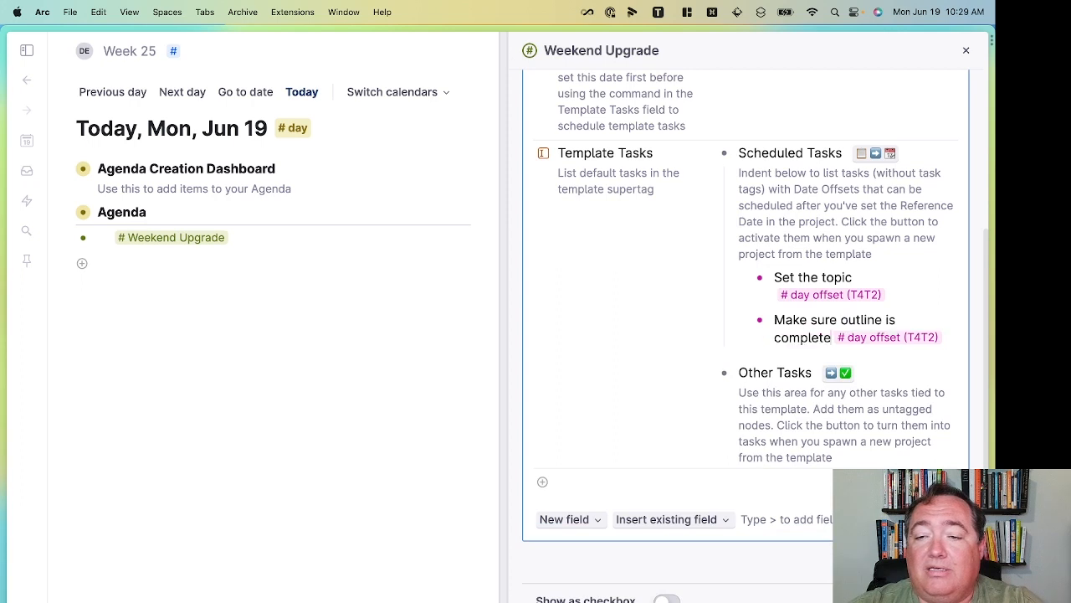
pyautogui.press('Return')
# Add three more scheduled tasks: "Post on Twitter", "Make sure draft is complete" and "Polish and post upgrade".
pyautogui.write('Pos')
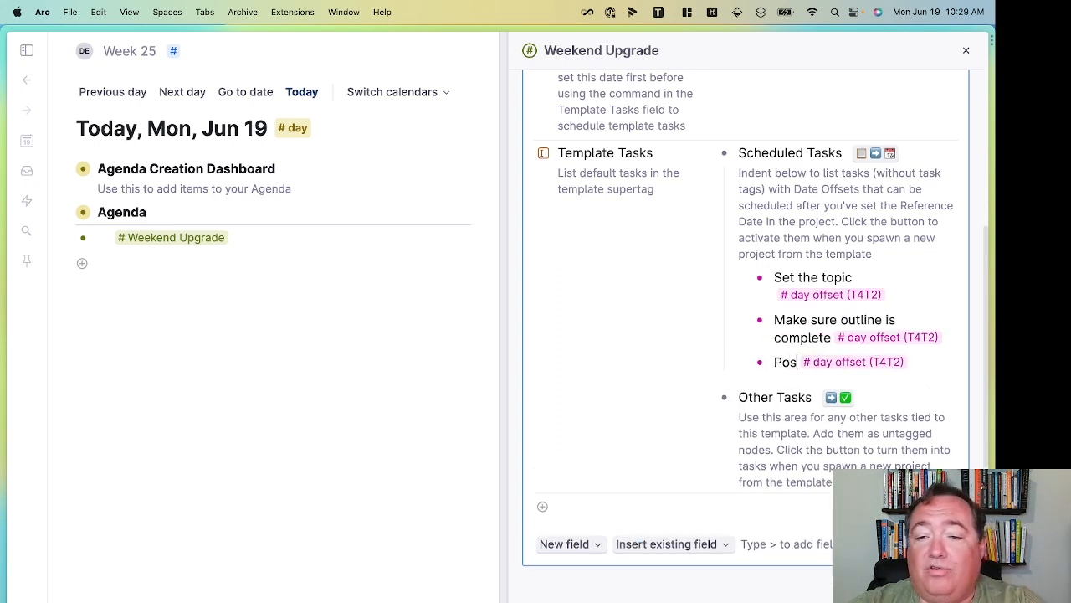
pyautogui.write('t on Twitter')
pyautogui.press('Return')
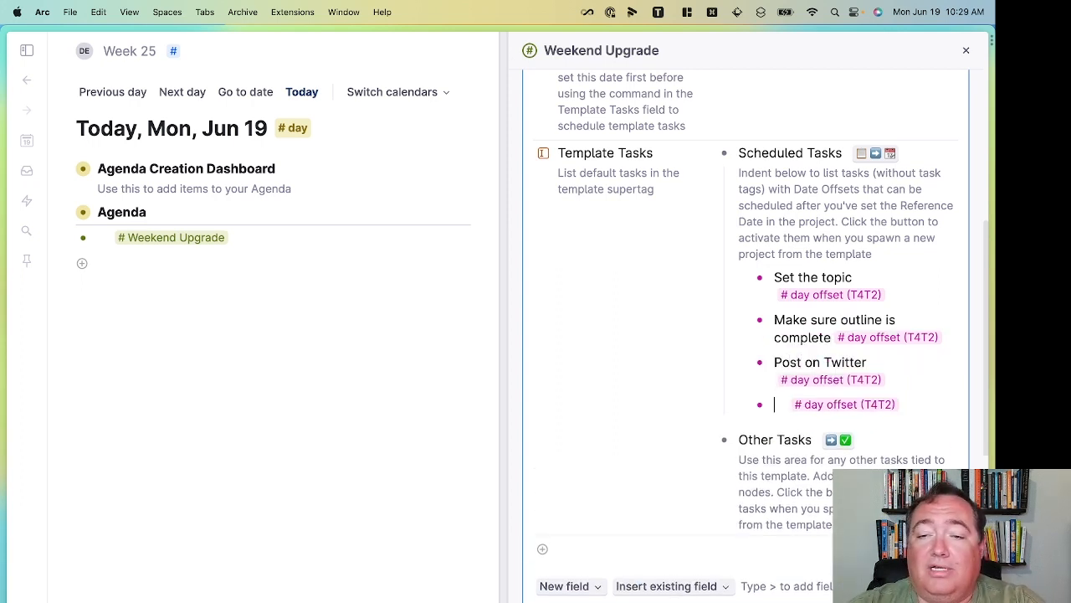
pyautogui.write('Make sure d')
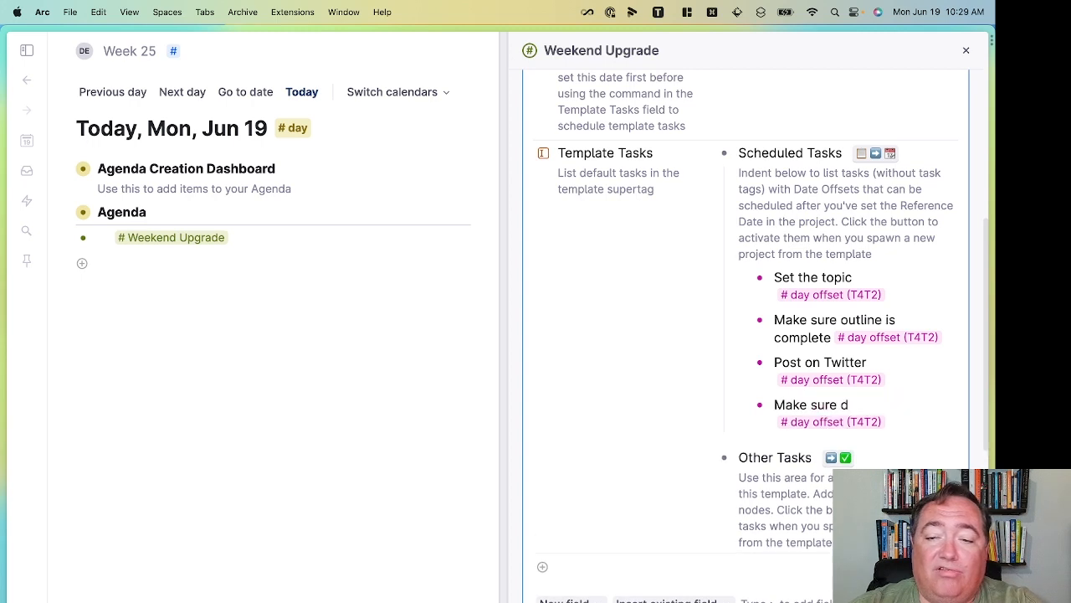
pyautogui.write('raft is complete')
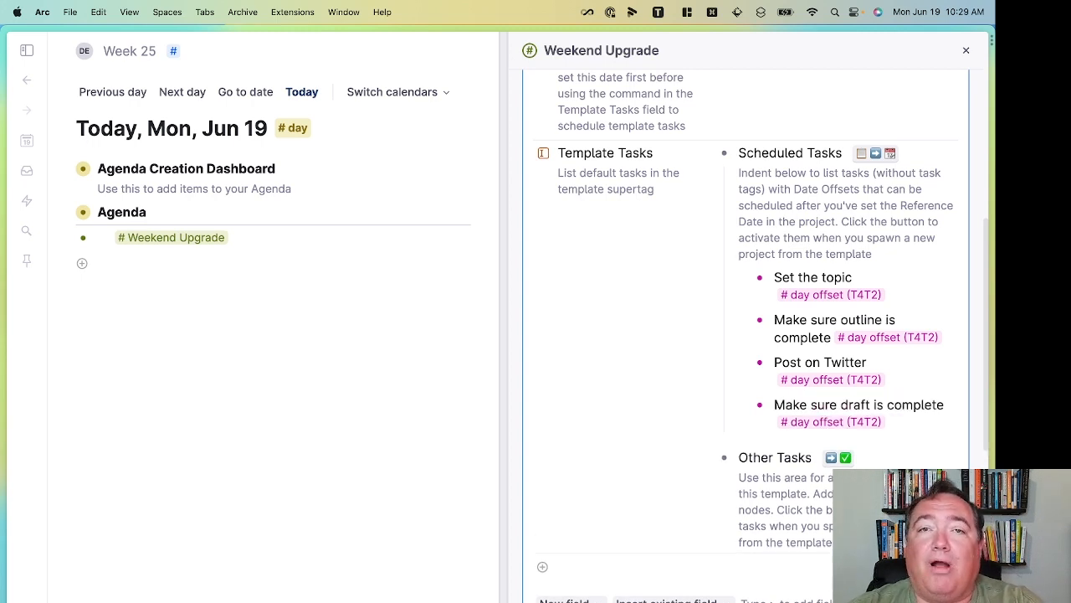
pyautogui.press('Return')
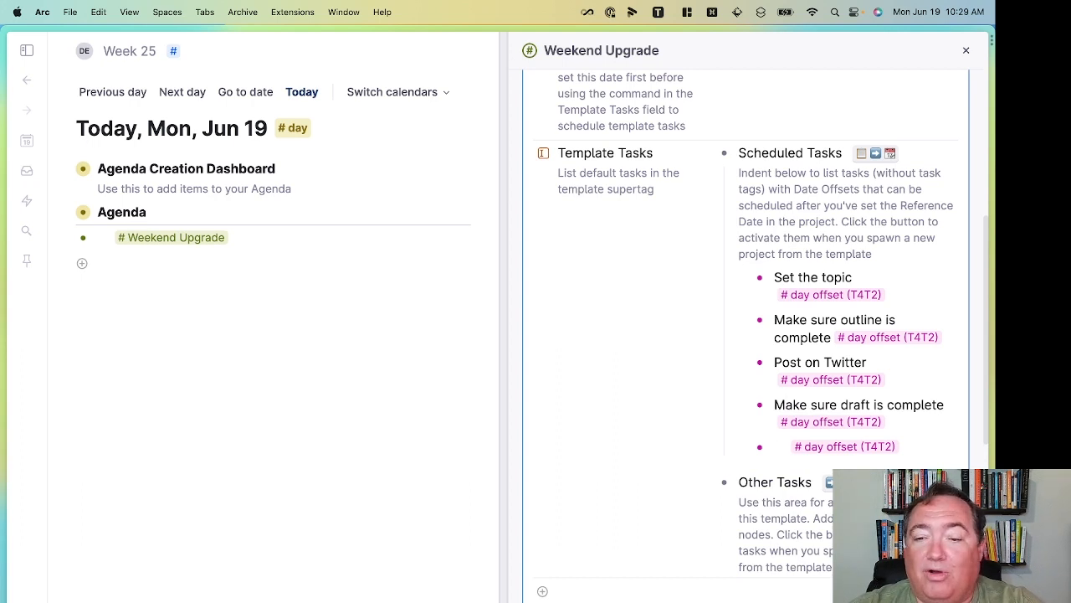
pyautogui.write('Polish')
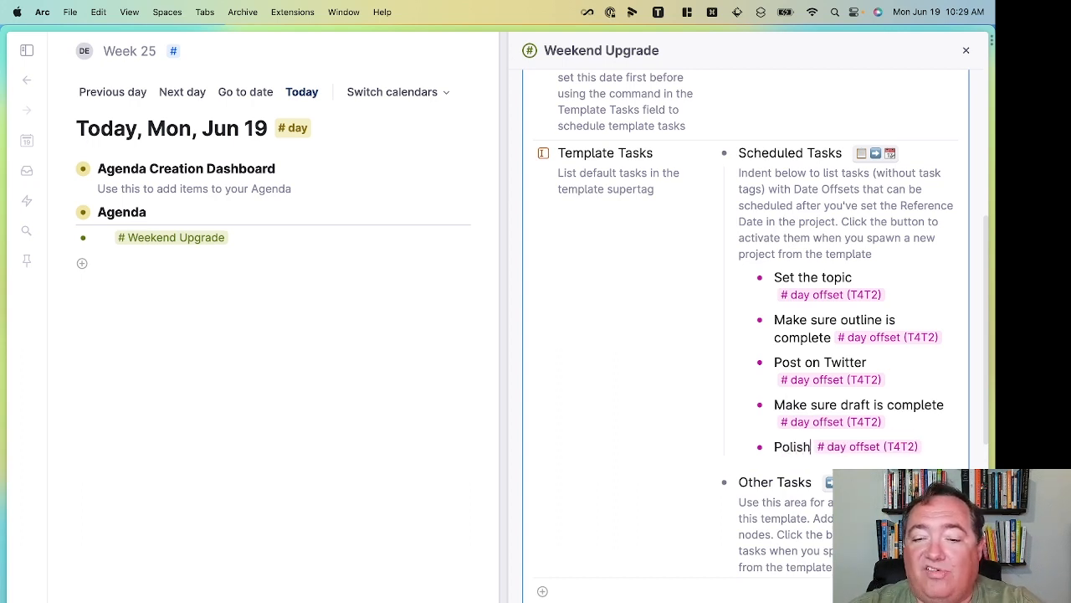
pyautogui.write(' and post upgra')
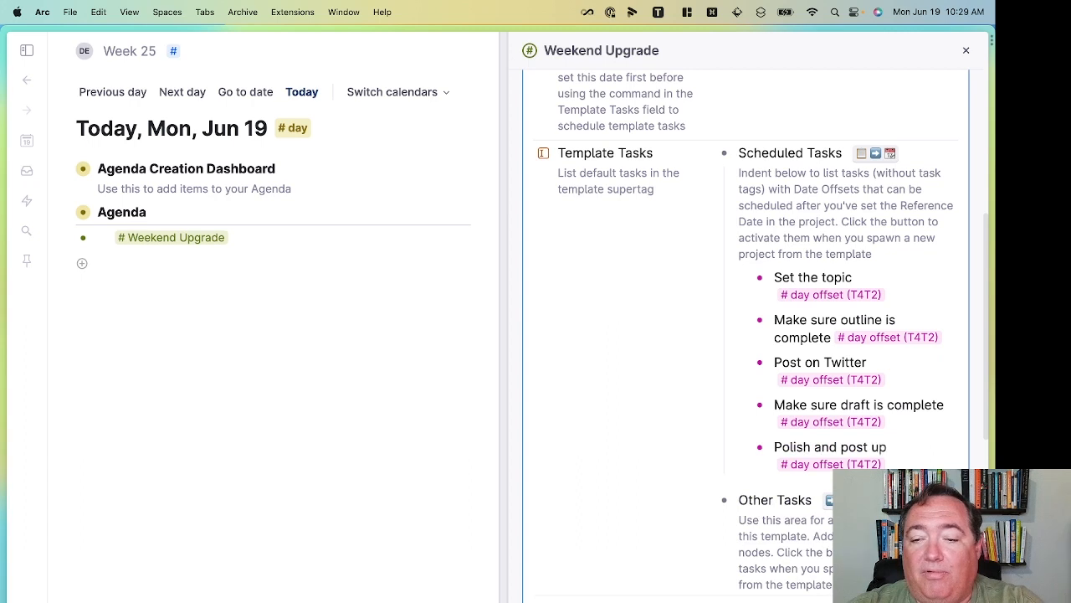
# Select all five scheduled tasks, from "Set the topic" to "Polish and post upgrade", and expand them to show their Date offset fields.
pyautogui.press('Up')
pyautogui.press('Up')
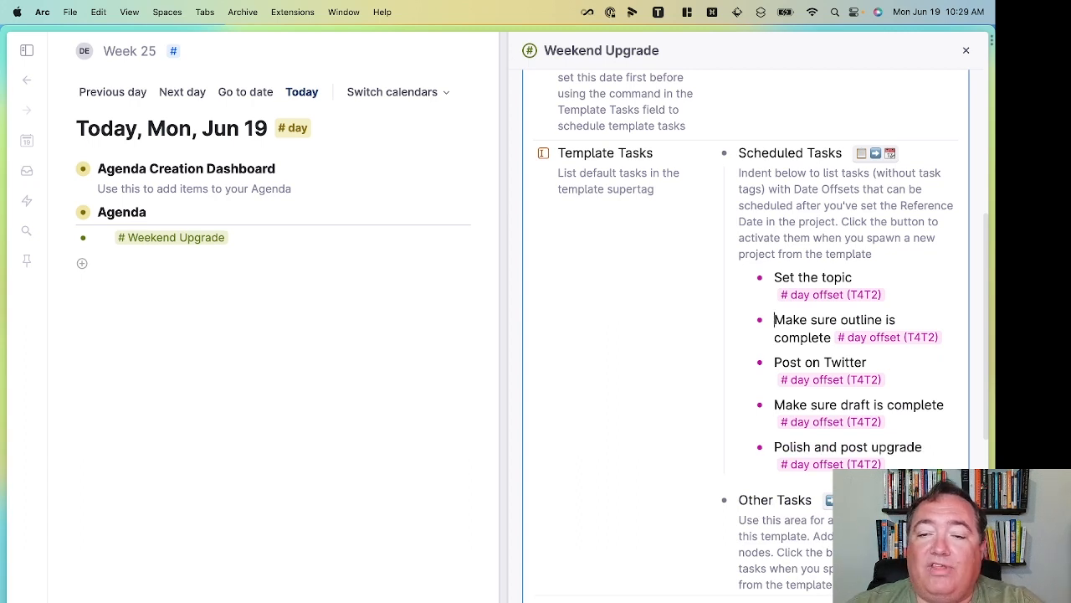
pyautogui.press('Up')
pyautogui.hotkey('shift', 'Down')
pyautogui.hotkey('shift', 'Down')
pyautogui.hotkey('shift', 'Down')
pyautogui.hotkey('shift', 'Down')
pyautogui.hotkey('shift', 'Down')
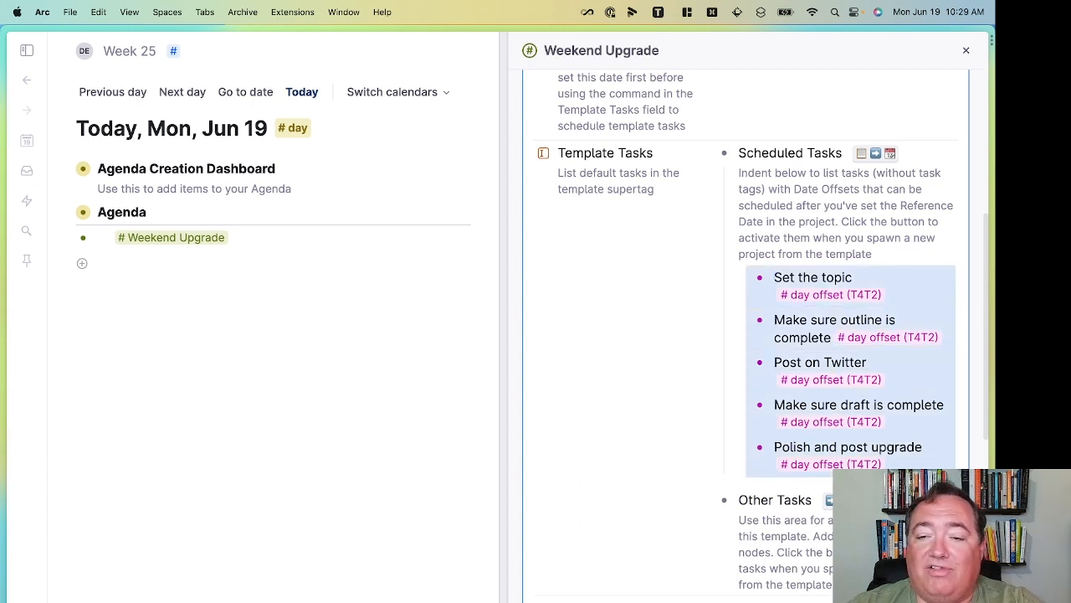
pyautogui.press('super+Down')
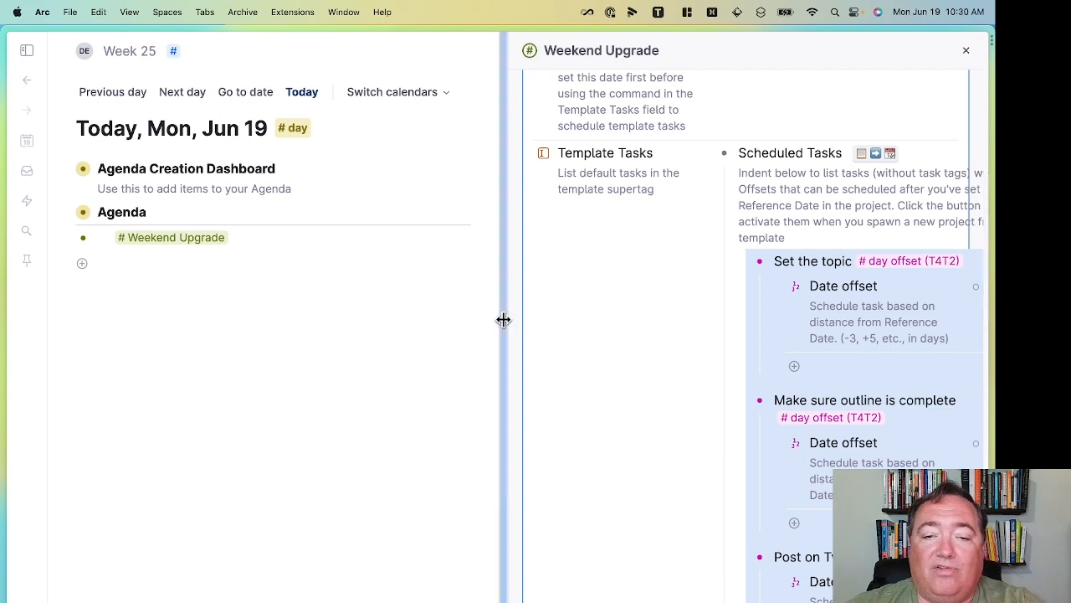
# Widen the configuration pane and set the Date offset of the "Set the topic" task to -9.
pyautogui.moveTo(503, 320); pyautogui.dragTo(268, 347)
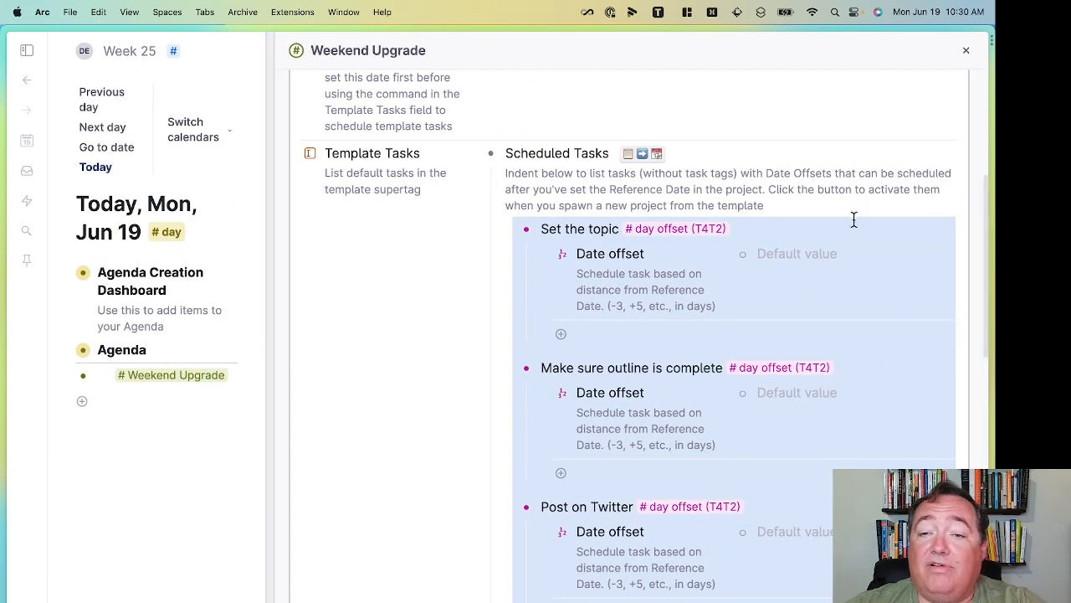
pyautogui.click(800, 266)
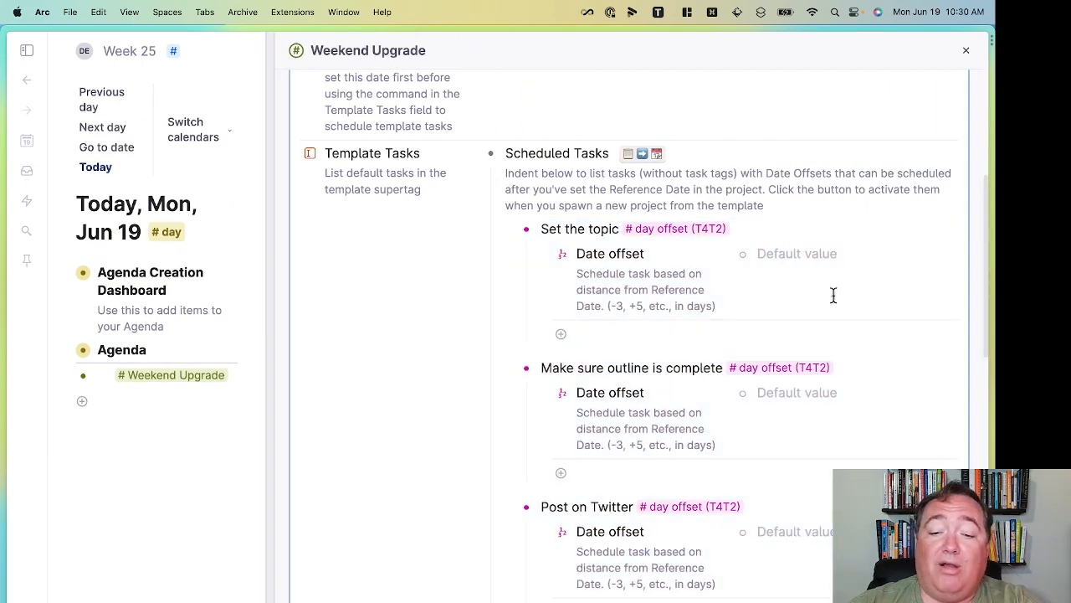
pyautogui.write('-9')
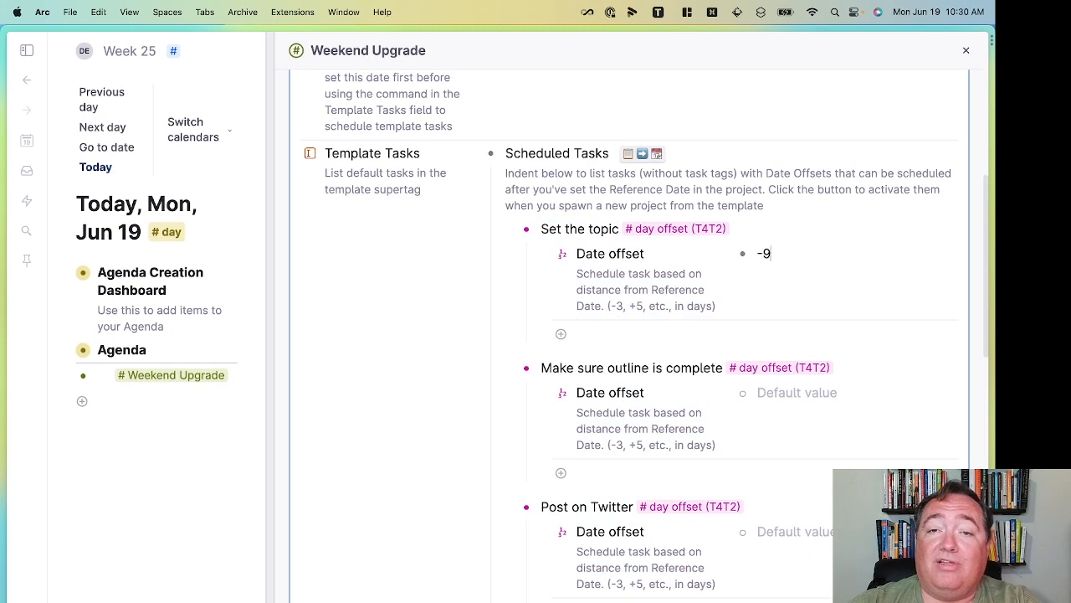
# Set the Date offsets to -4 for the outline task, -3 for "Post on Twitter", -2 for the draft task and 0 for "Polish and post upgrade".
pyautogui.click(861, 393)
pyautogui.write('-4')
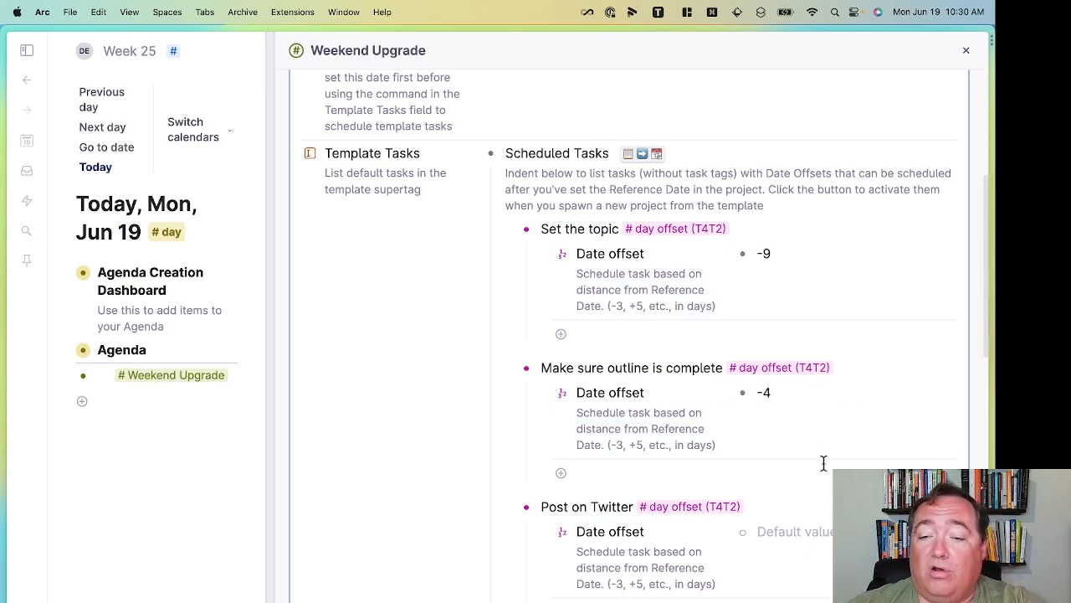
pyautogui.write('-3')
pyautogui.scroll(-2, 816, 536)
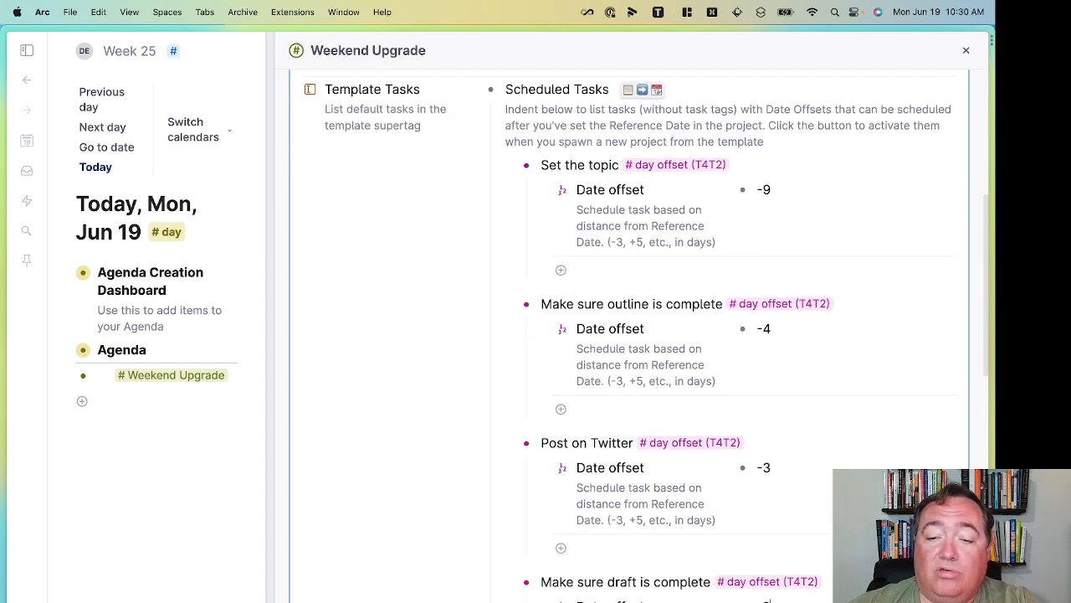
pyautogui.scroll(-10, 617, 444)
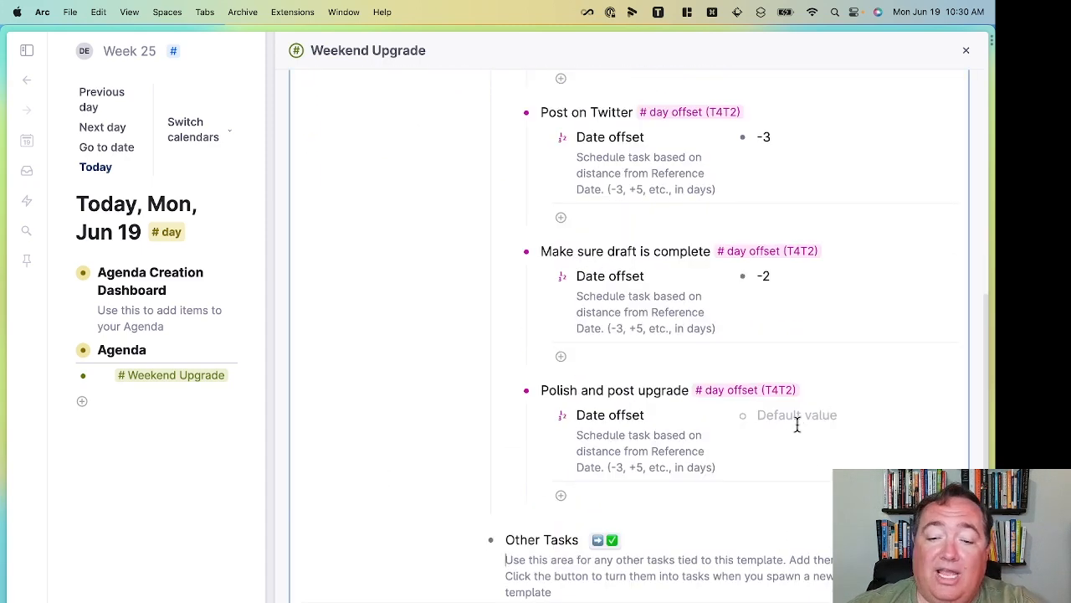
pyautogui.write('0')
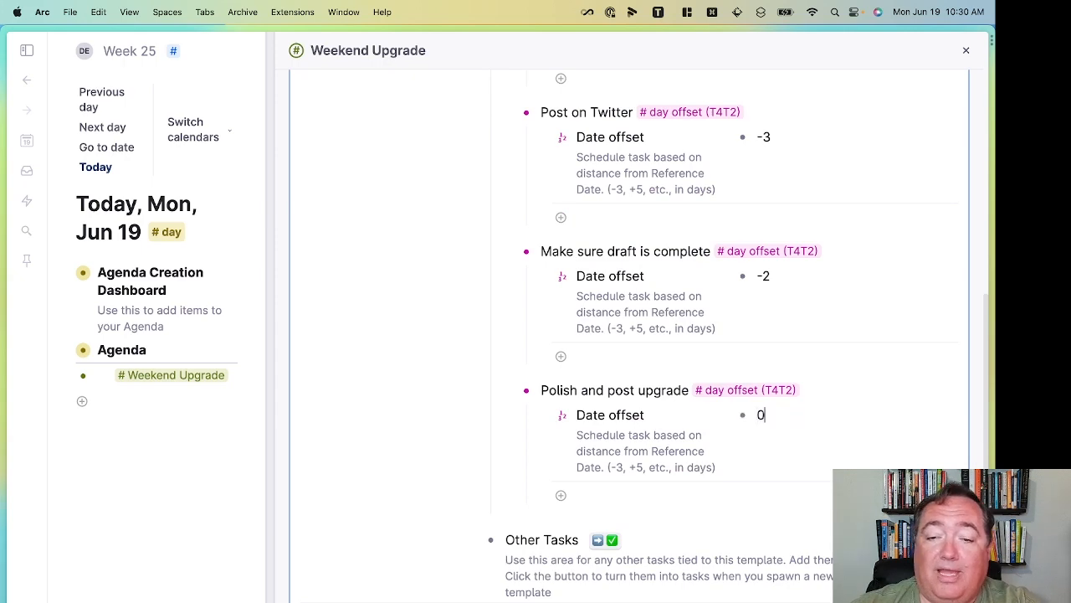
# Widen today's page and expand the untitled Weekend Upgrade item and its Scheduled Tasks to show the inherited tasks.
pyautogui.scroll(14, 816, 410)
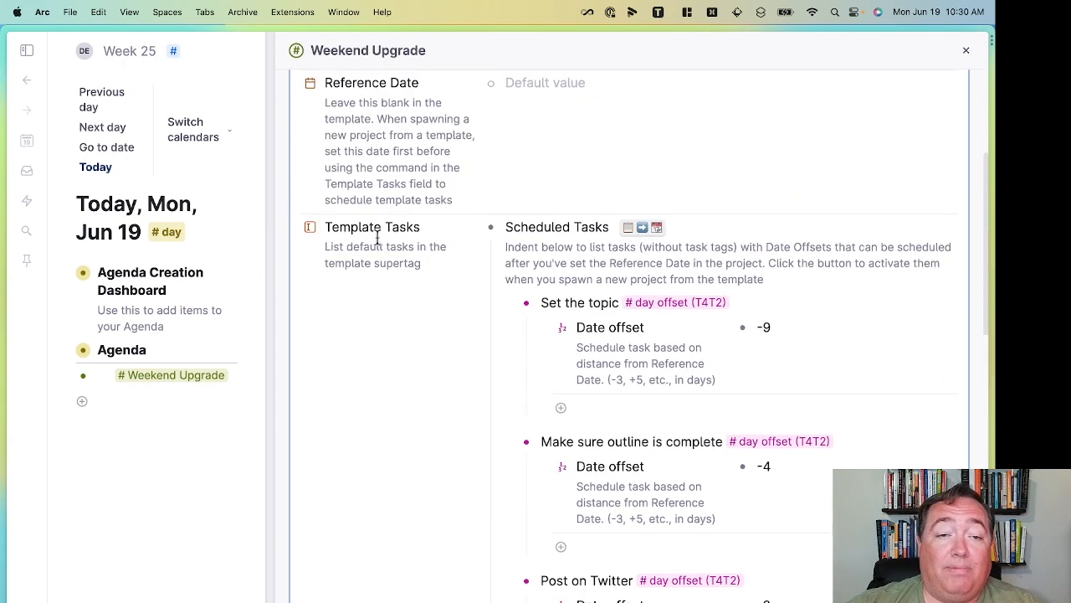
pyautogui.moveTo(268, 249); pyautogui.dragTo(523, 243)
pyautogui.click(65, 242)
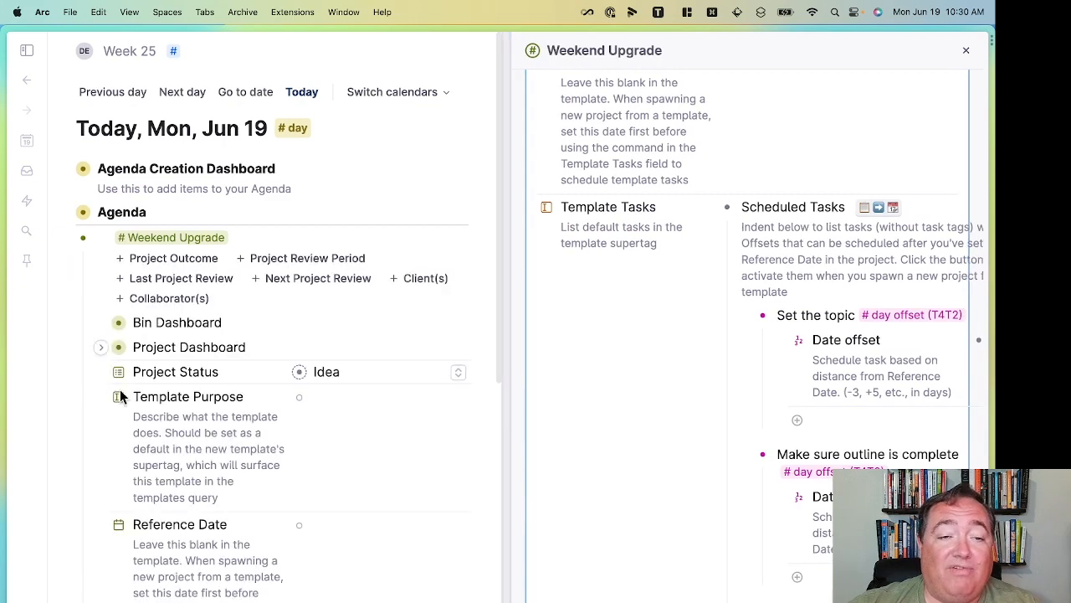
pyautogui.scroll(-5, 119, 389)
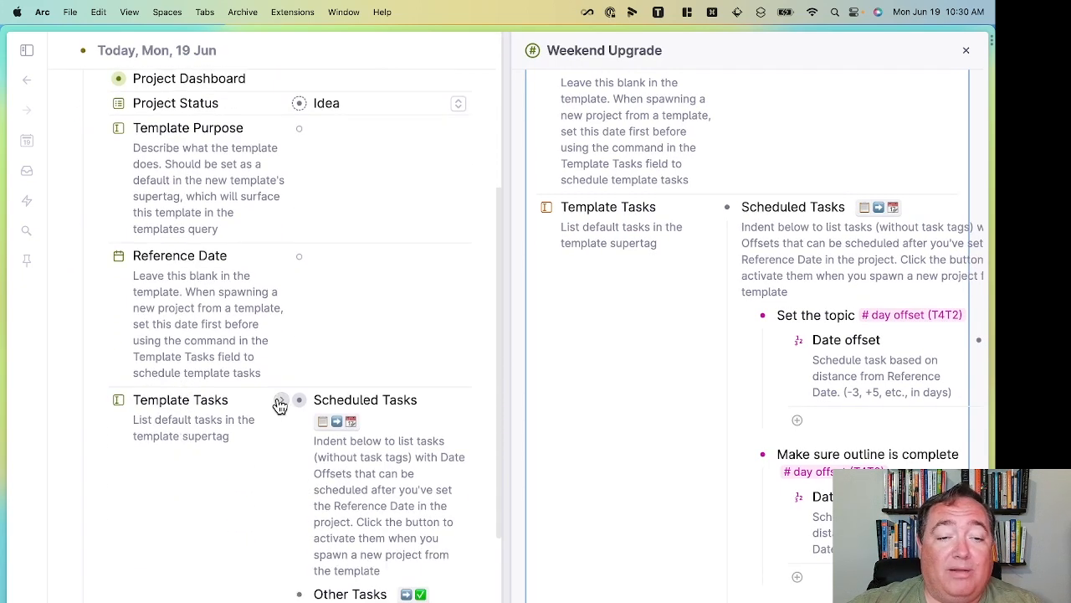
pyautogui.click(281, 401)
pyautogui.scroll(-4, 295, 485)
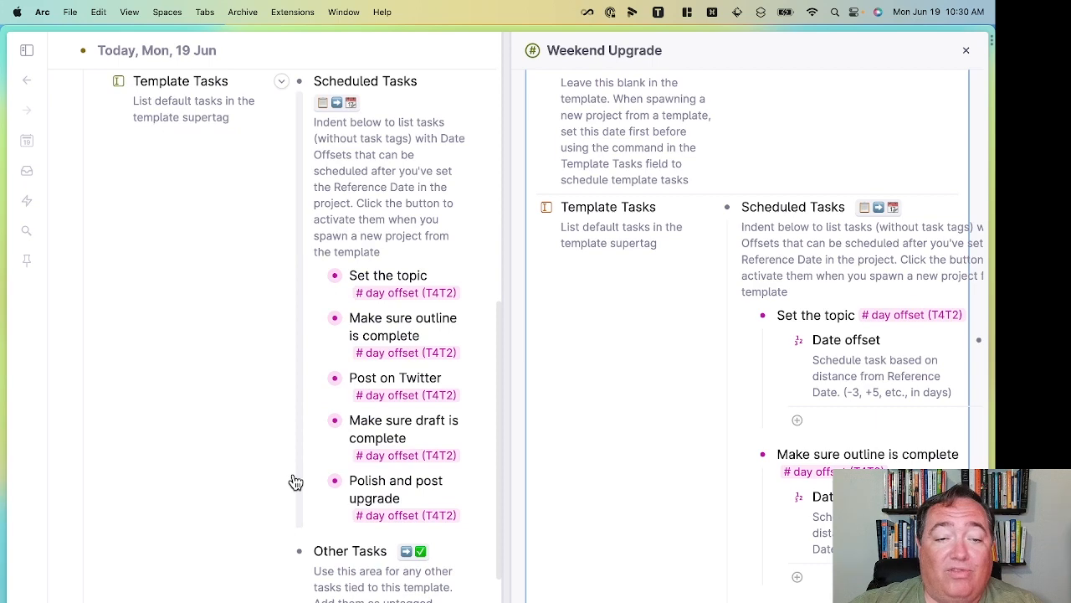
# Name the Weekend Upgrade item in today's Agenda "Weekend Upgrade 39".
pyautogui.scroll(10, 294, 484)
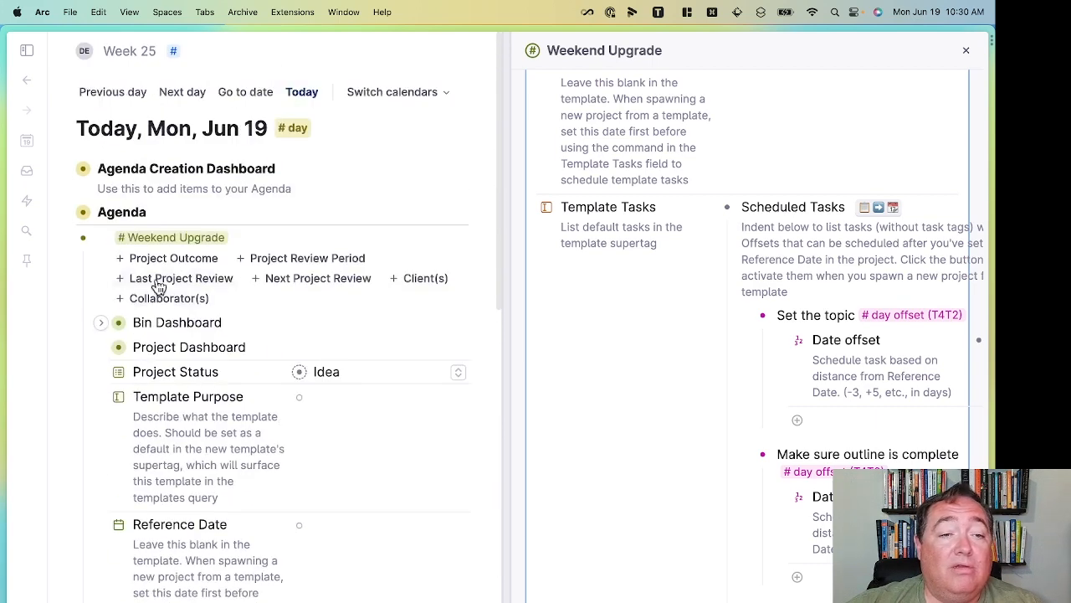
pyautogui.click(101, 237)
pyautogui.write('Weekend Upgrade 39')
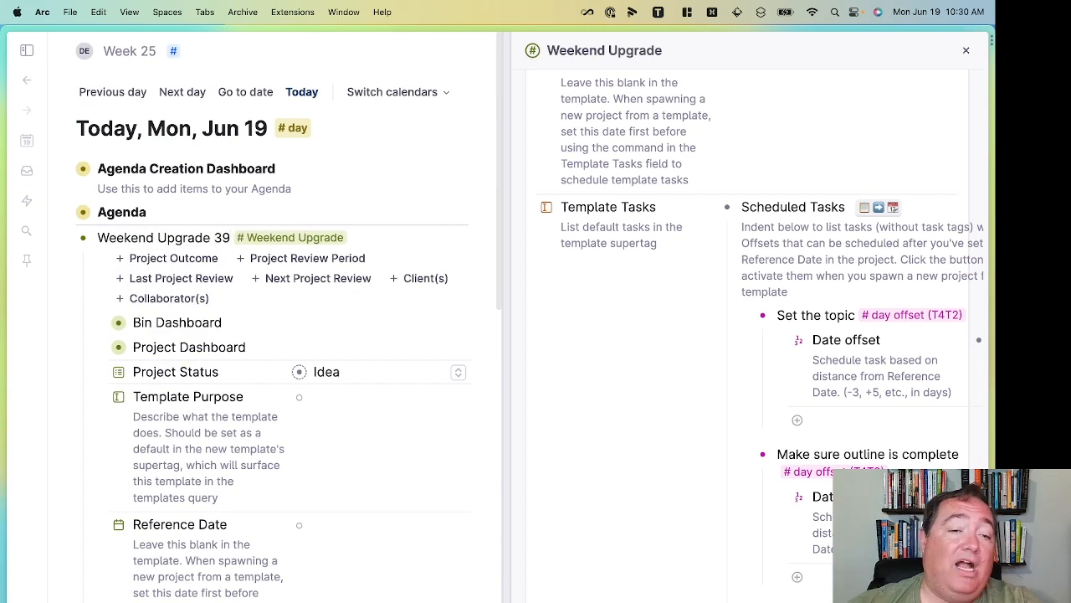
# Set the Reference Date of Weekend Upgrade 39 to Friday, August 18, 2023.
pyautogui.scroll(-5, 353, 418)
pyautogui.scroll(-5, 353, 419)
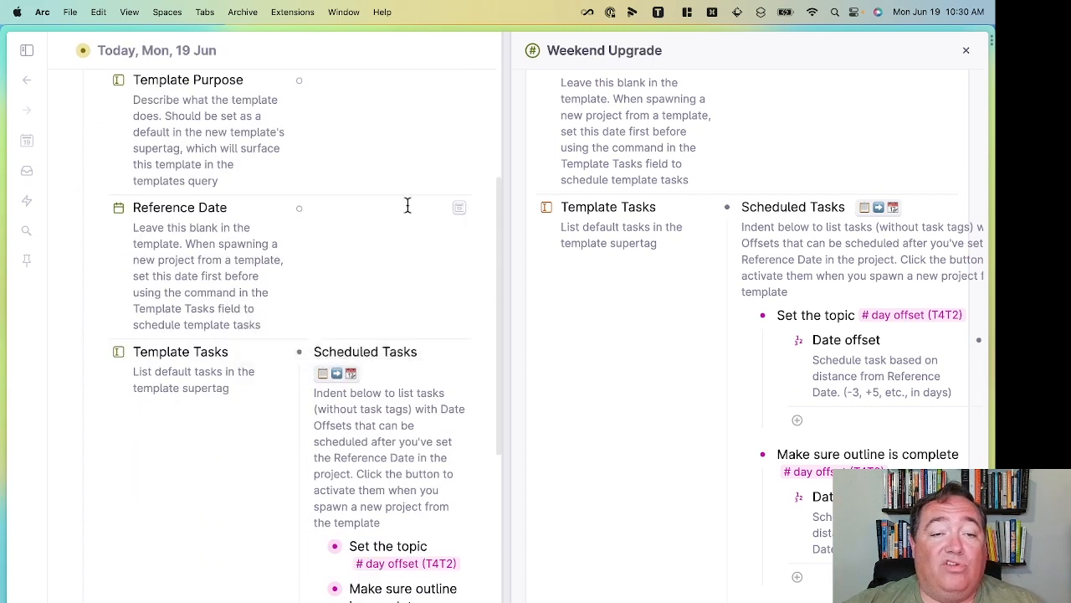
pyautogui.click(460, 208)
pyautogui.click(574, 259)
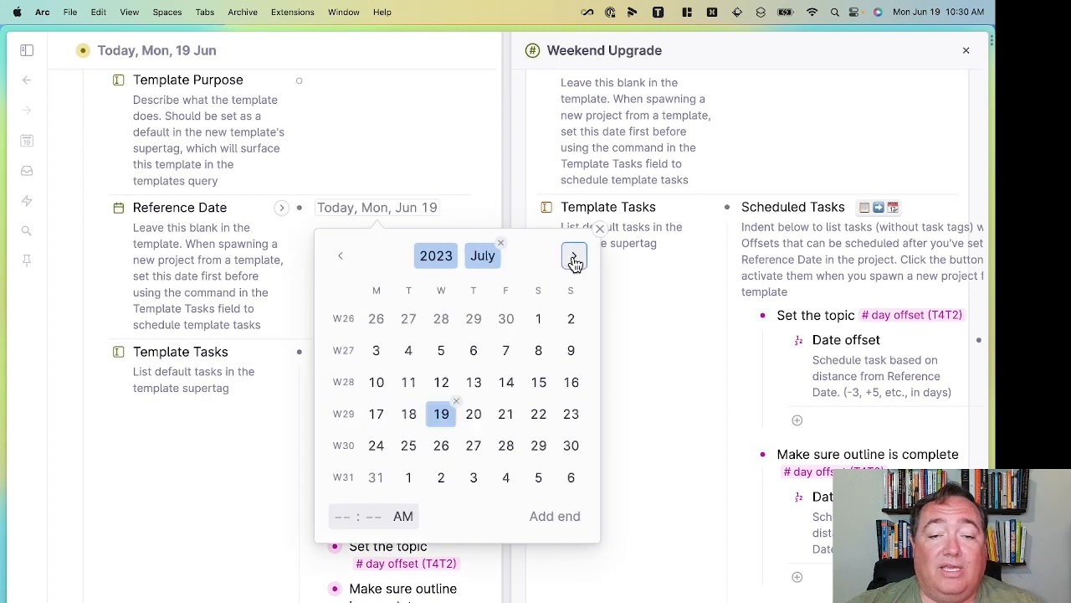
pyautogui.click(574, 259)
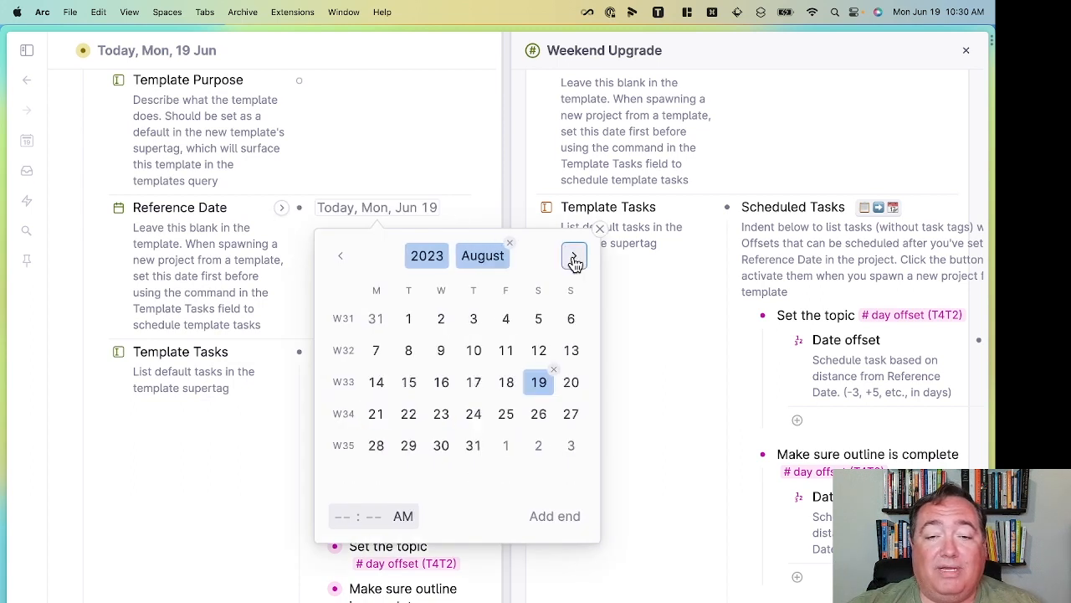
pyautogui.click(507, 385)
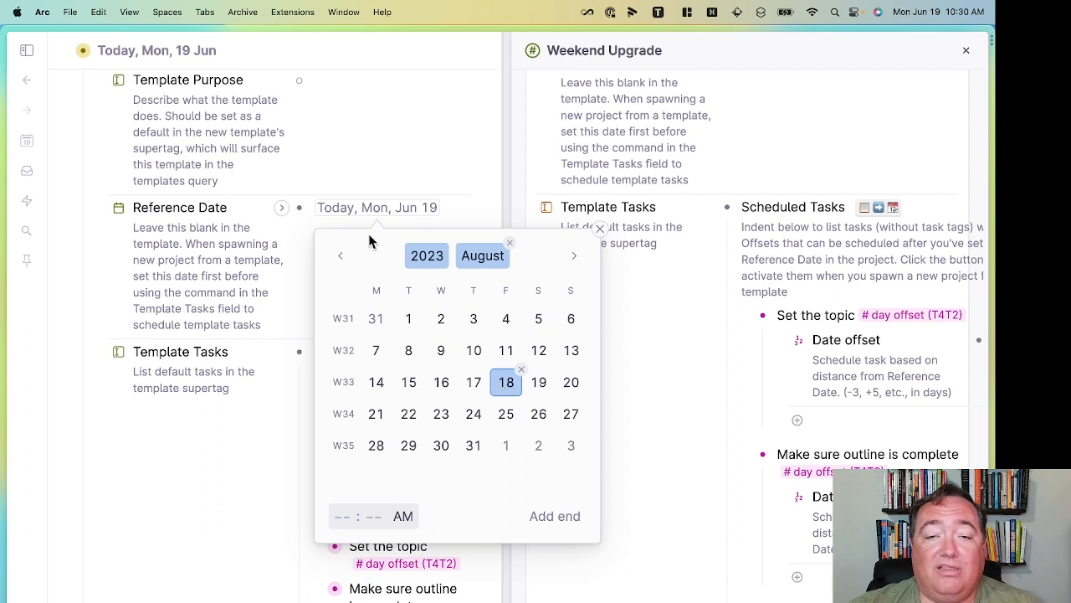
pyautogui.click(112, 552)
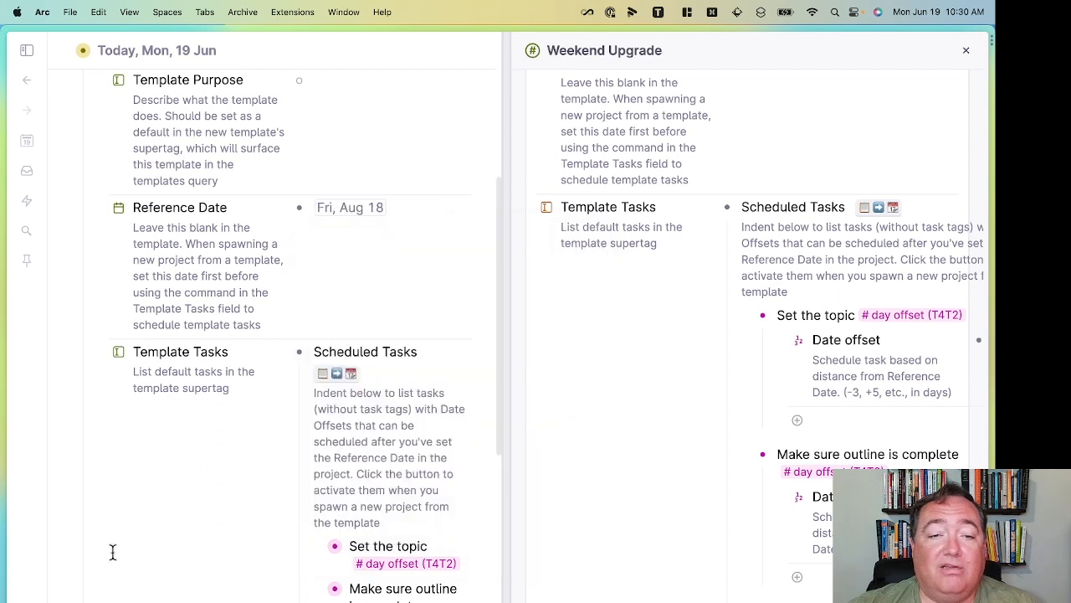
# Run the Scheduled Tasks command to turn the template tasks of Weekend Upgrade 39 into scheduled tasks.
pyautogui.click(345, 383)
pyautogui.scroll(-5, 277, 444)
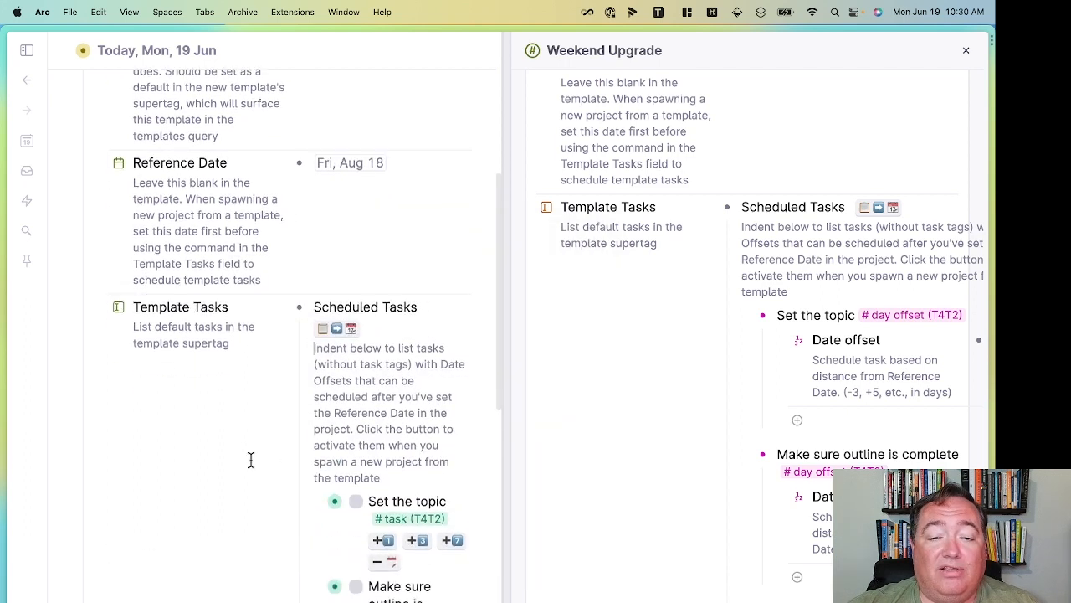
pyautogui.scroll(-3, 250, 459)
# Expand the Project Dashboard of Weekend Upgrade 39 and show August 2023 in its Schedule Tasks calendar.
pyautogui.scroll(12, 251, 457)
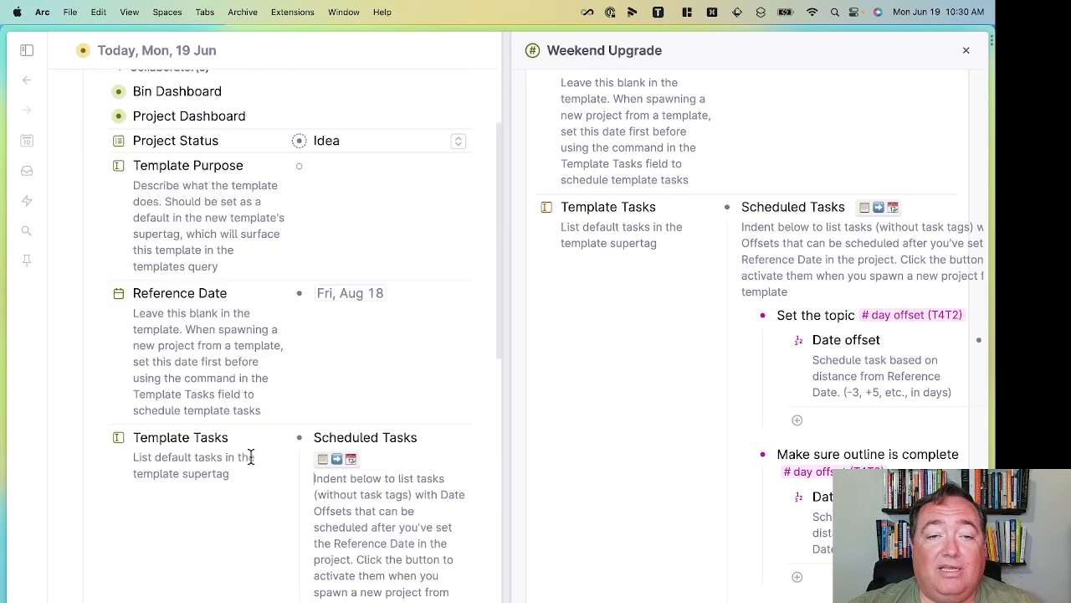
pyautogui.click(102, 308)
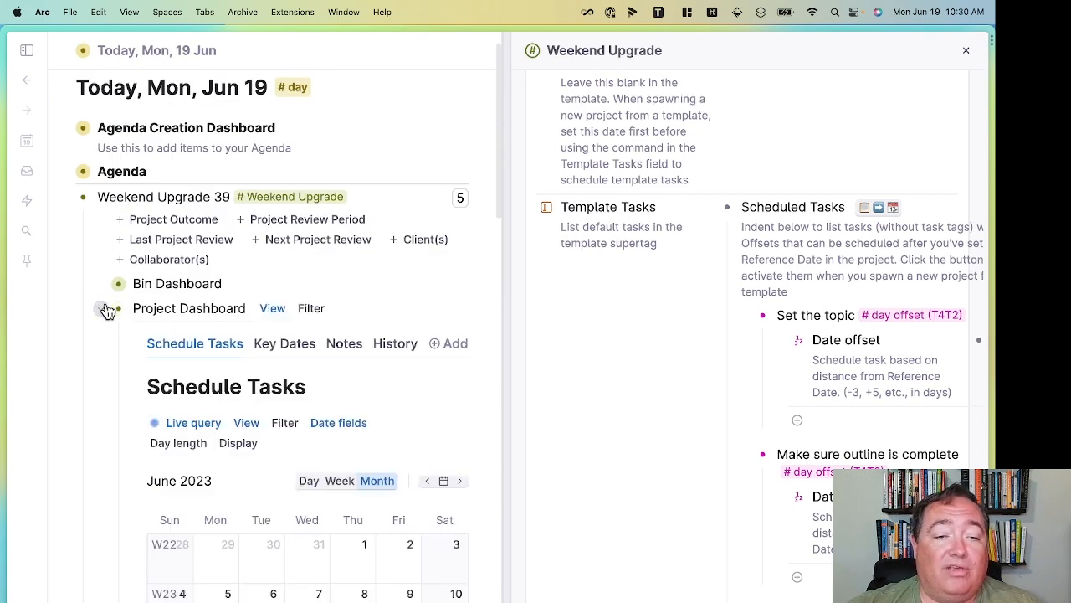
pyautogui.scroll(-6, 245, 364)
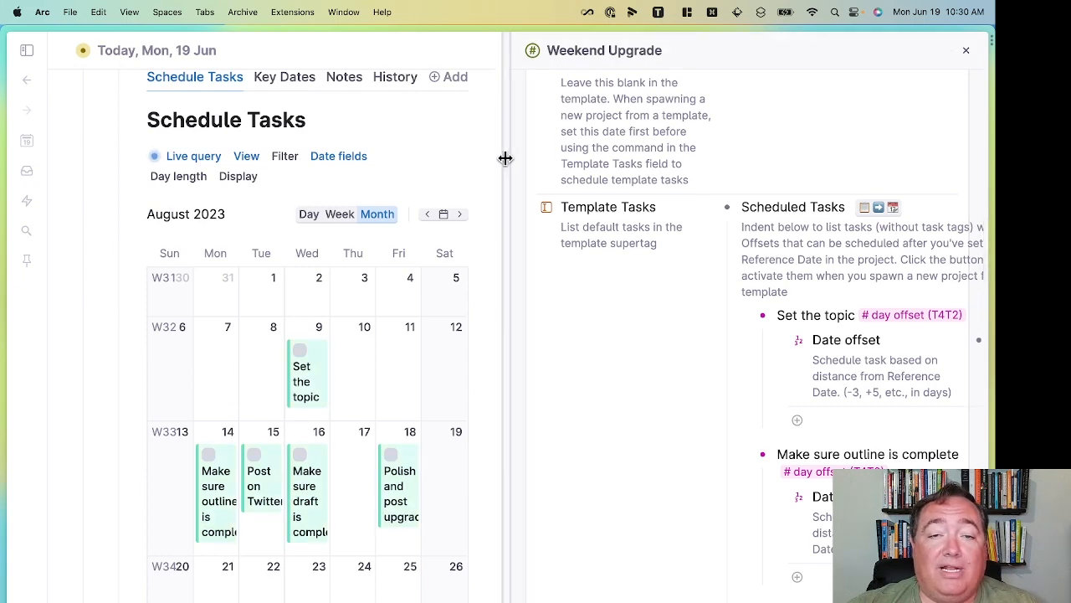
# Widen the daily page and reschedule the "Set the topic" task to Tuesday, August 8 in the Schedule Tasks calendar.
pyautogui.moveTo(505, 158); pyautogui.dragTo(735, 168)
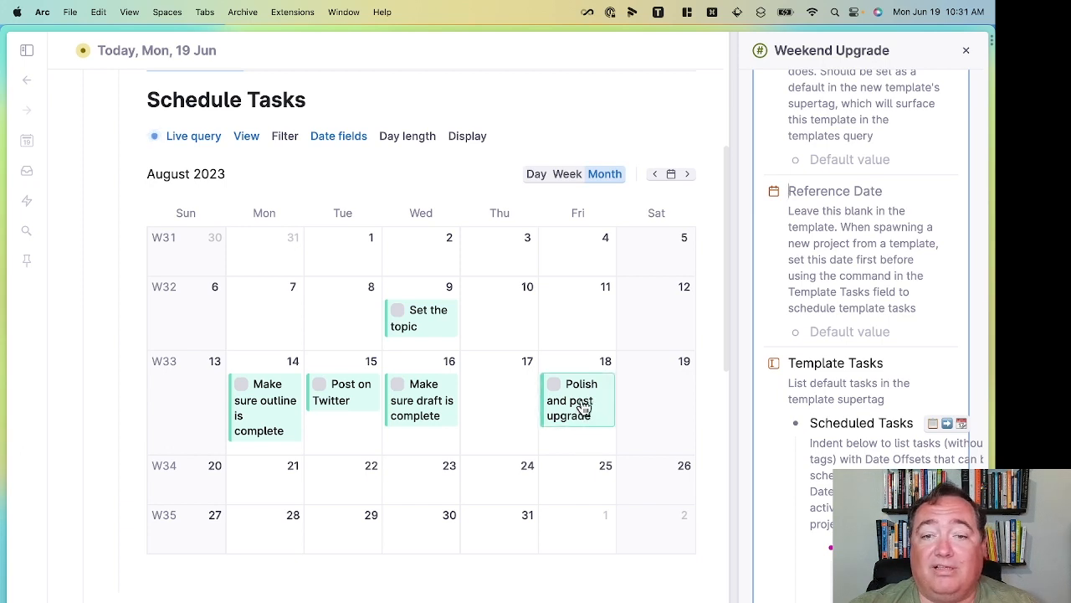
pyautogui.moveTo(402, 332); pyautogui.dragTo(354, 330)
pyautogui.scroll(5, 430, 371)
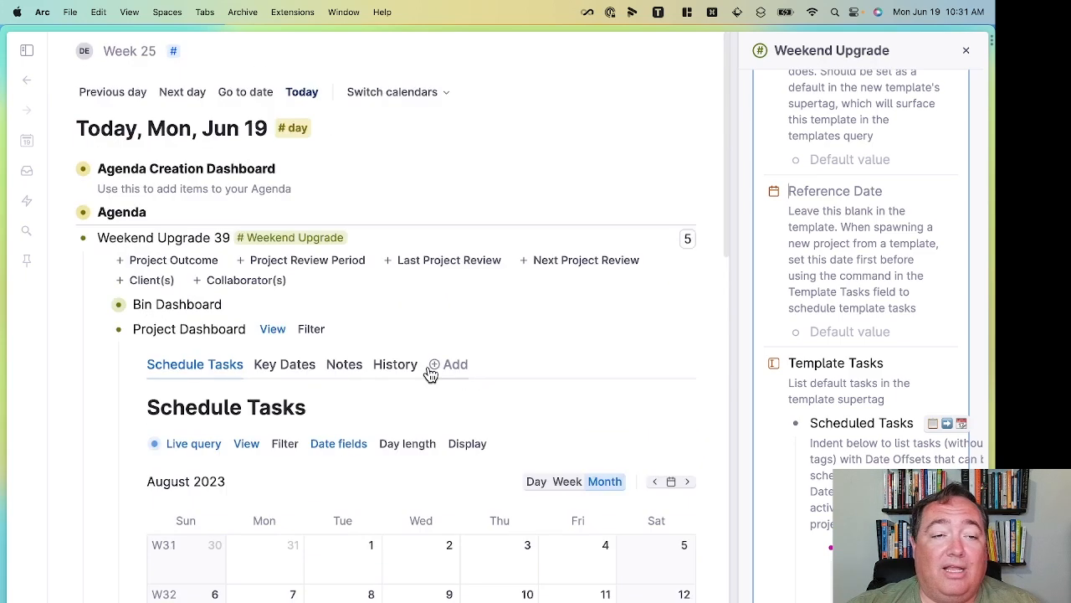
# Go to the August 8, 2023 daily page and expand its Agenda and Agenda Assembly to check the scheduled task.
pyautogui.click(233, 98)
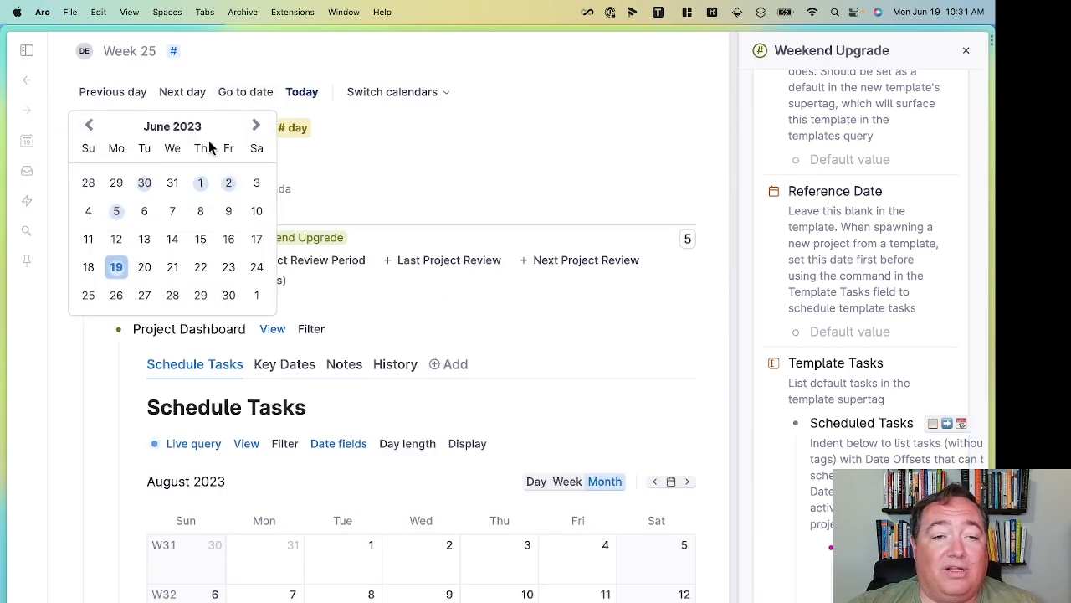
pyautogui.click(254, 129)
pyautogui.click(253, 129)
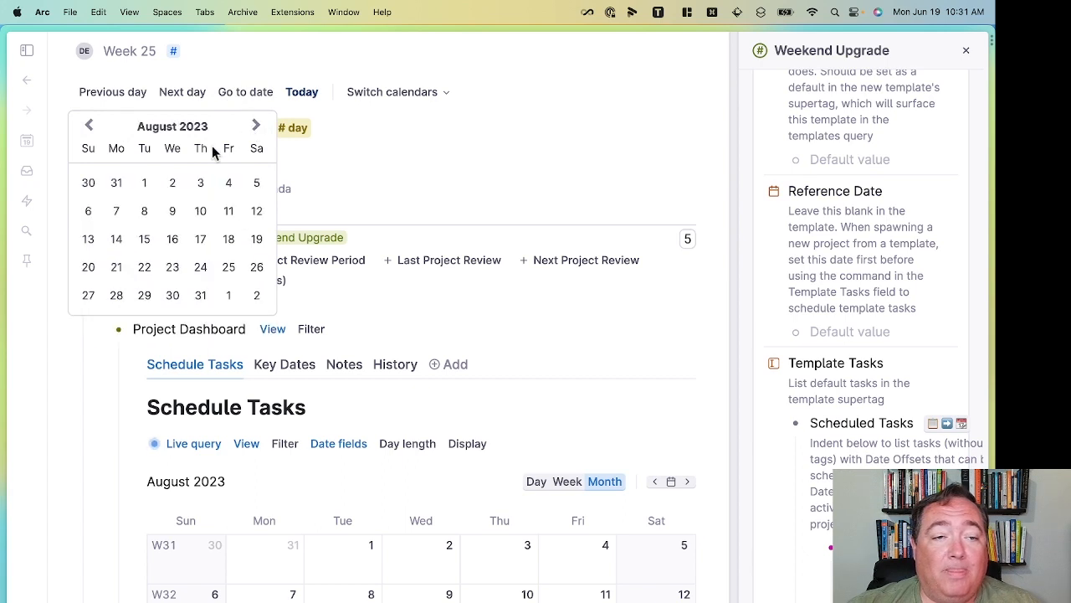
pyautogui.click(146, 210)
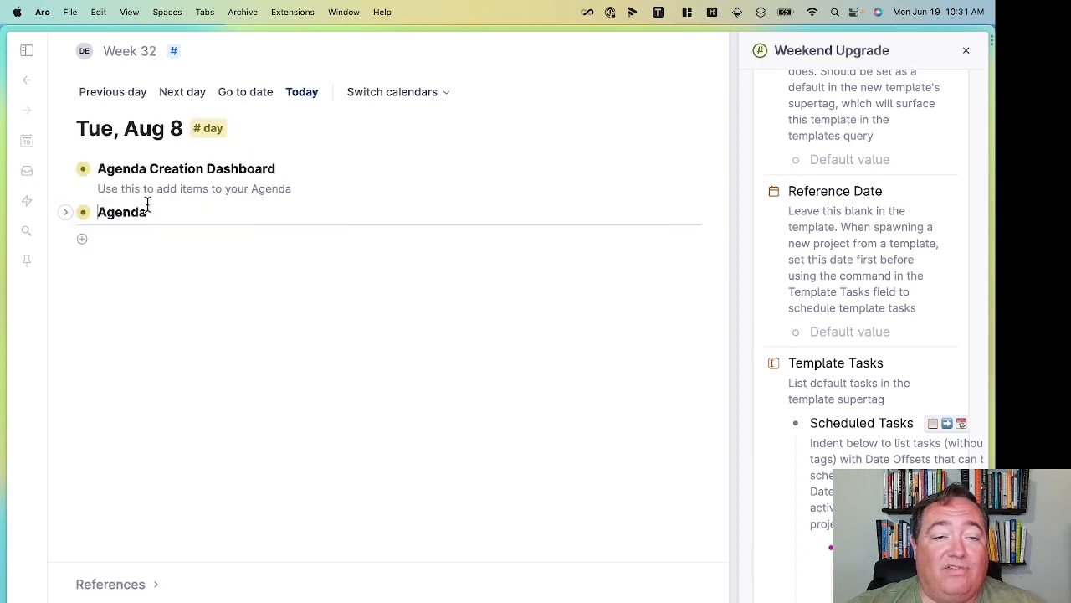
pyautogui.click(64, 214)
pyautogui.click(98, 237)
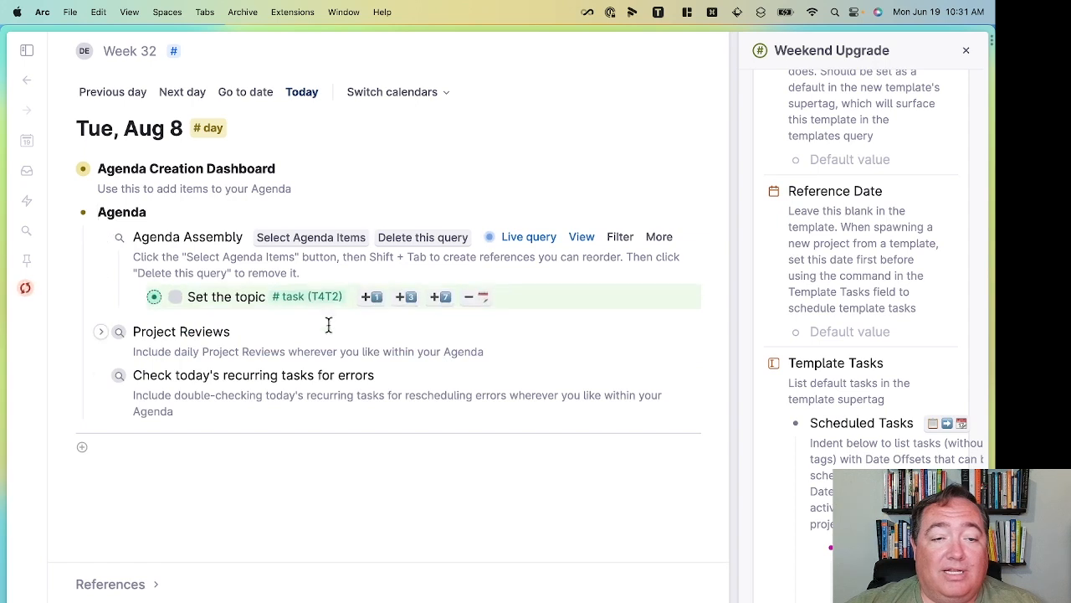